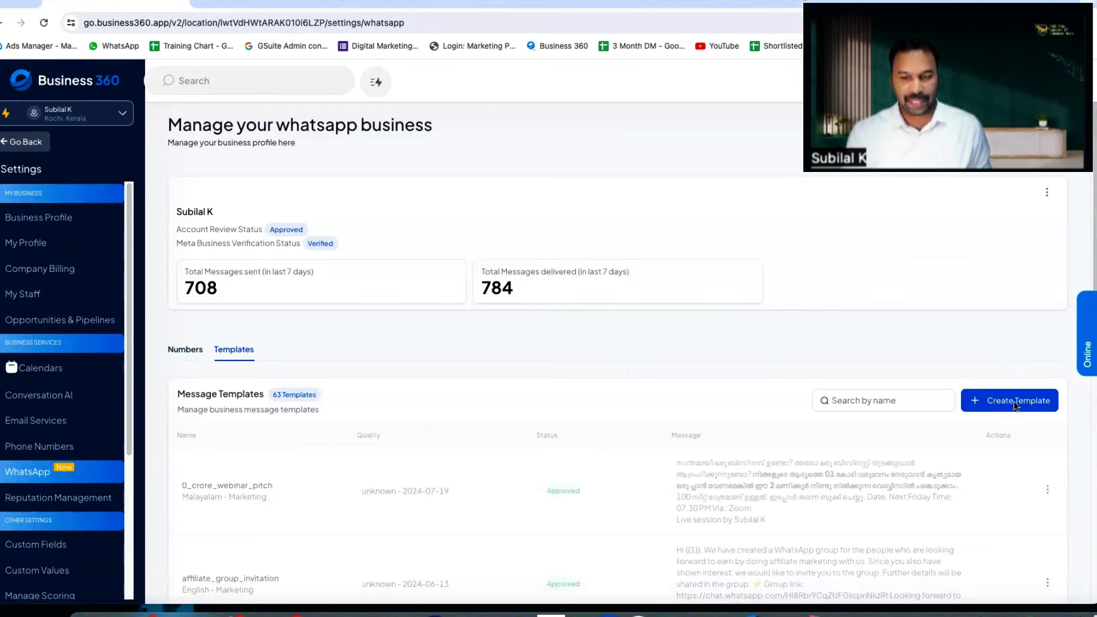
Step: Start a new template named payment_renewal_reminder with English as its language
click(1015, 404)
click(266, 280)
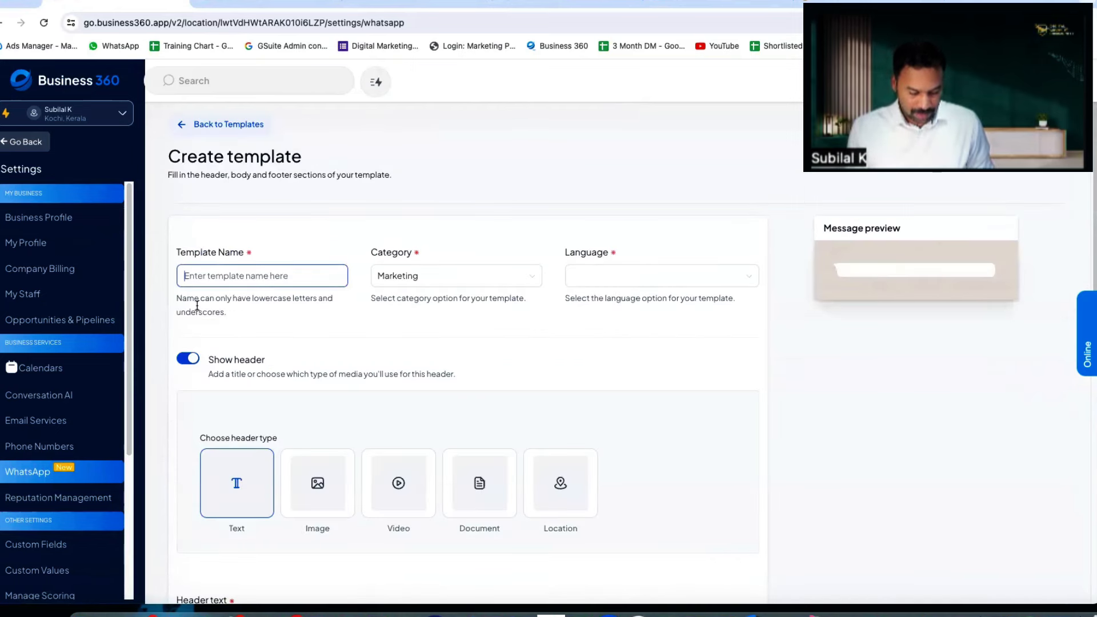
text(Payment_re)
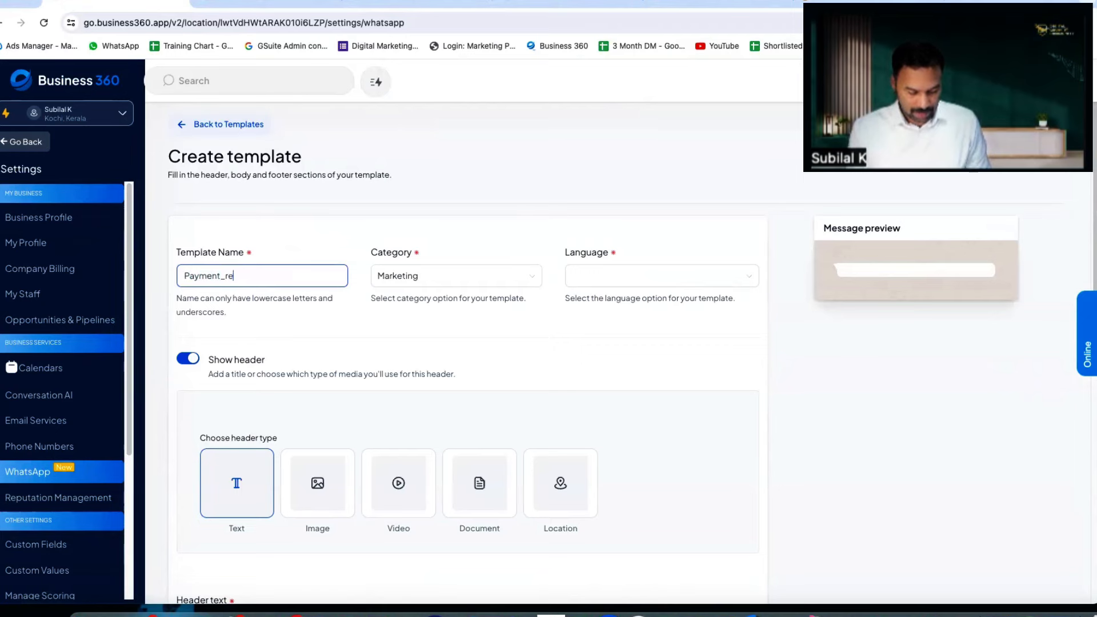
text(newal_reminde)
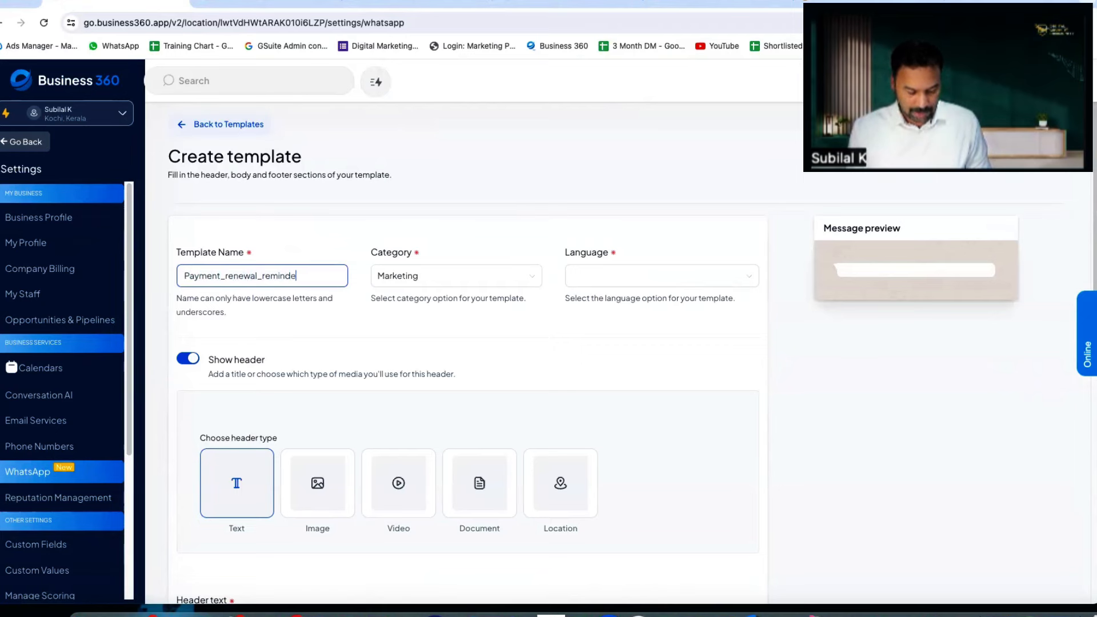
text(r)
click(618, 277)
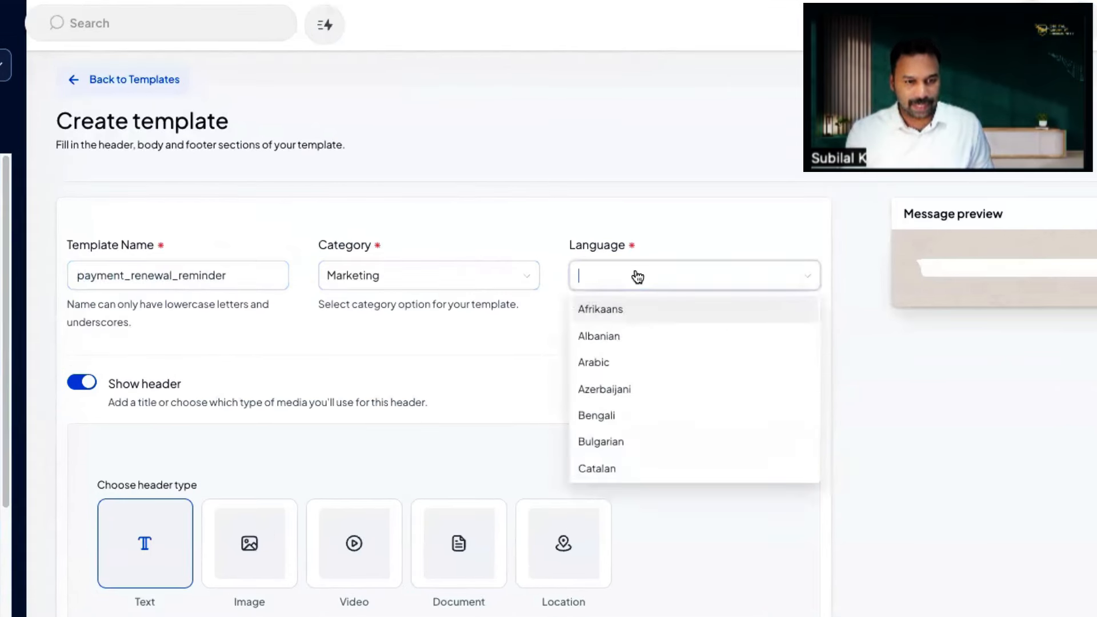
text(eng)
click(628, 343)
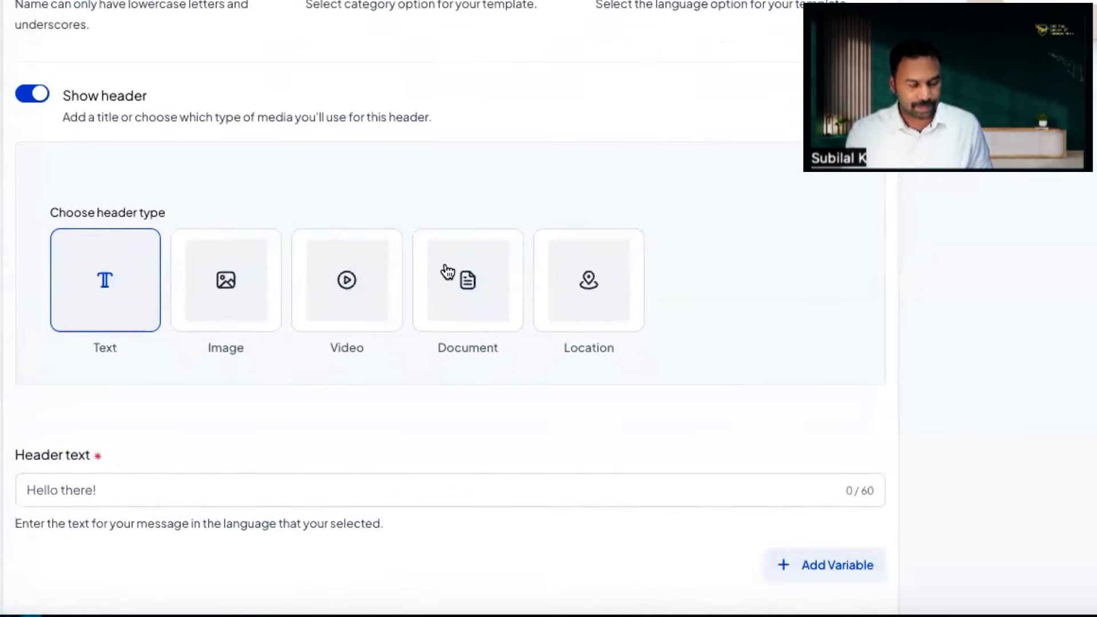
Step: Enter the header text 'Your Payment Is Due...'
scroll(129, 301, down, 3)
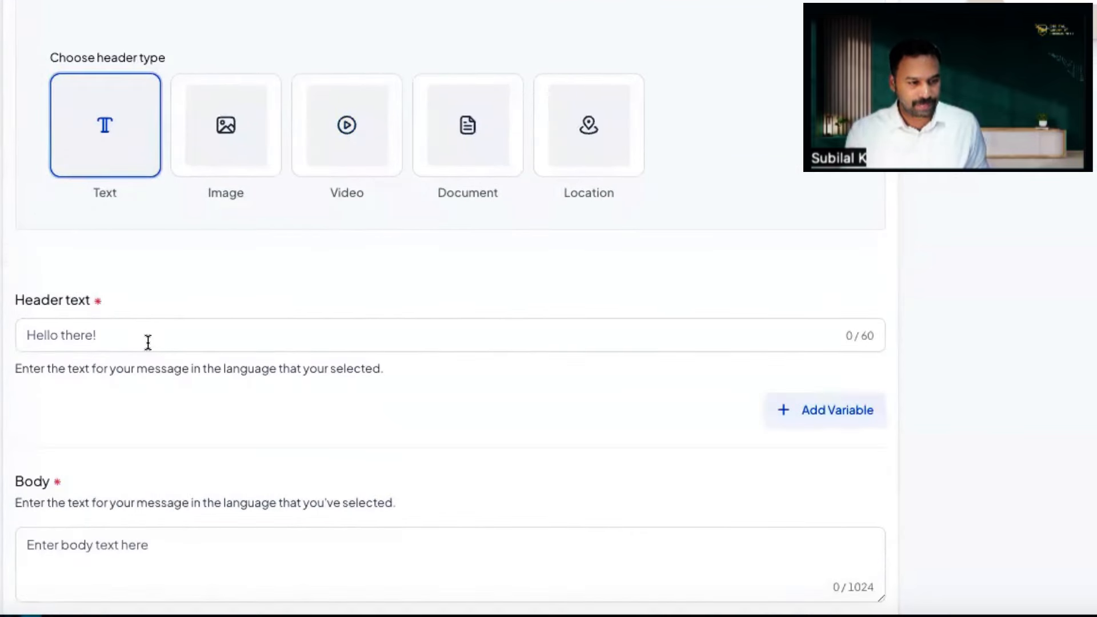
click(148, 337)
text(Your )
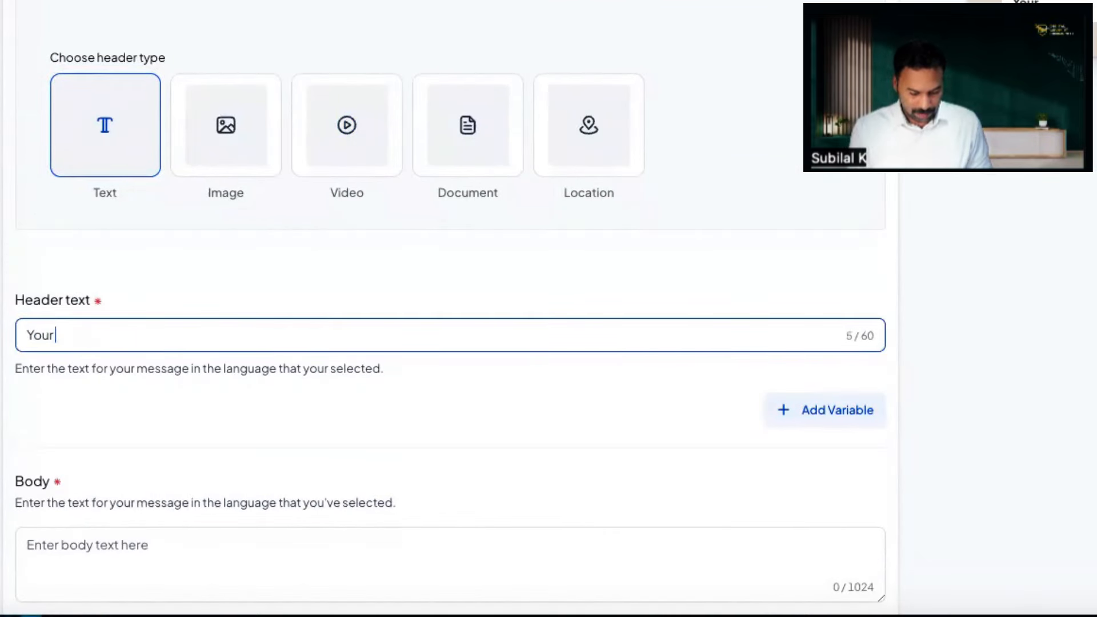
text(Payment)
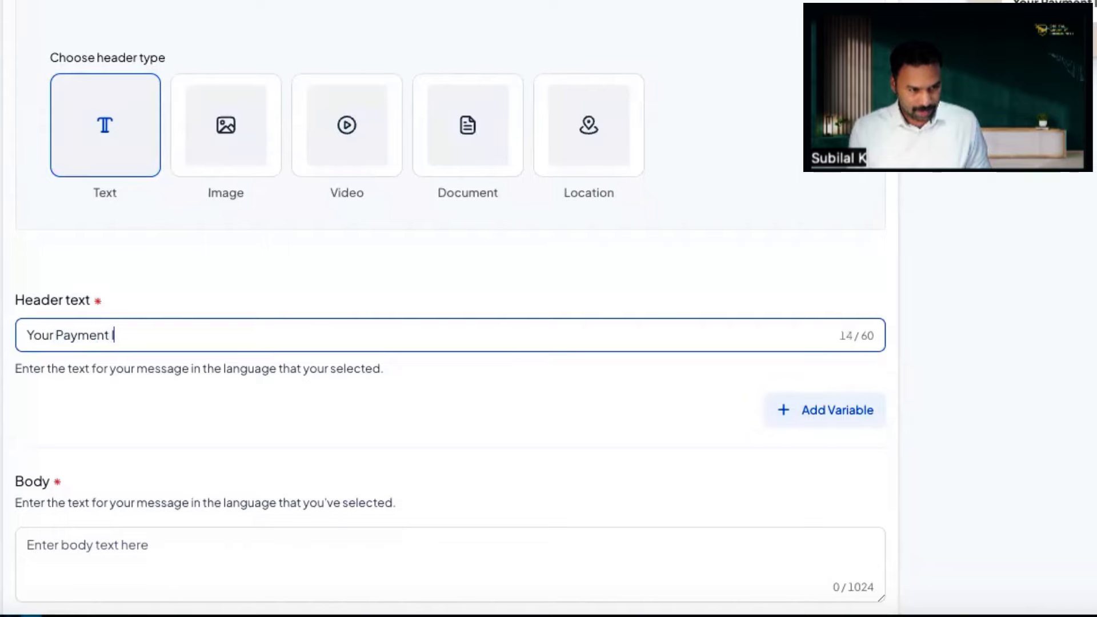
text( Is Due...)
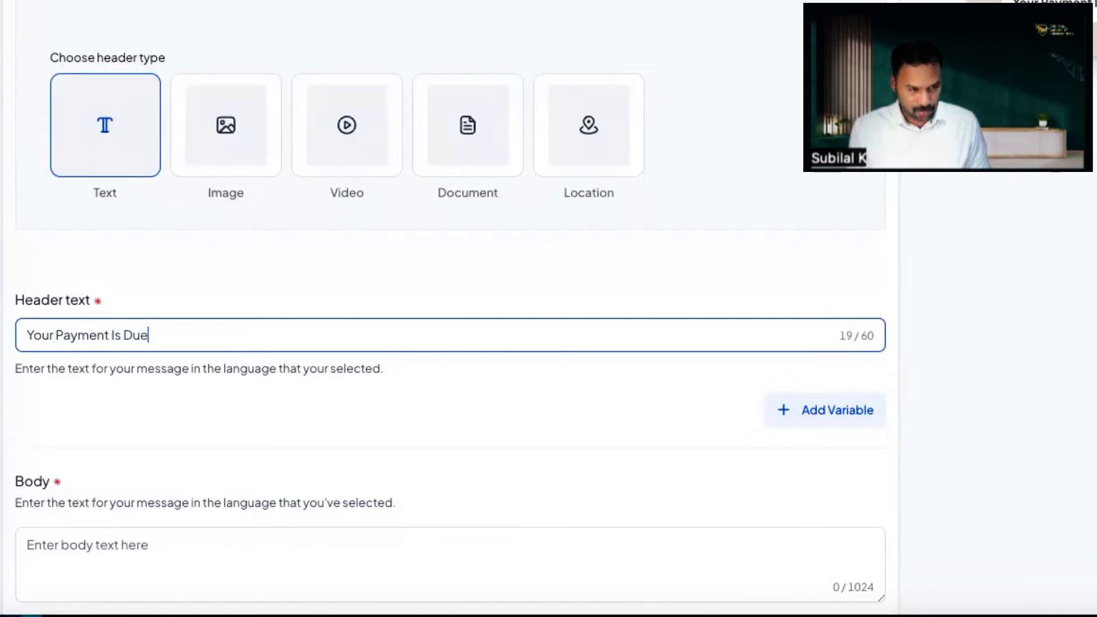
scroll(383, 155, up, 3)
scroll(382, 155, down, 5)
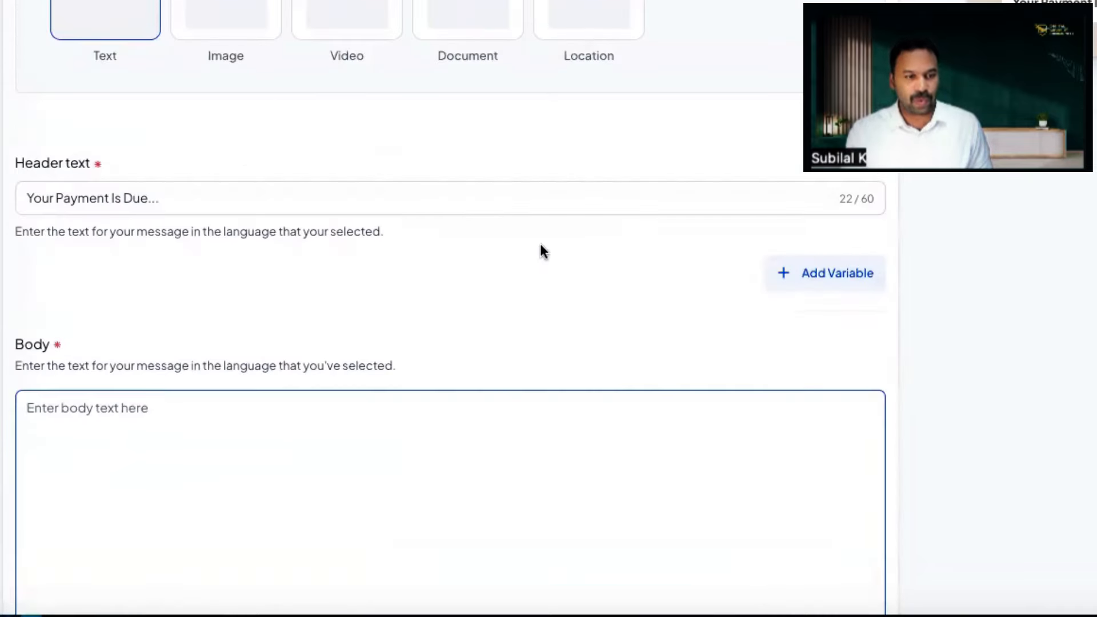
scroll(220, 314, down, 4)
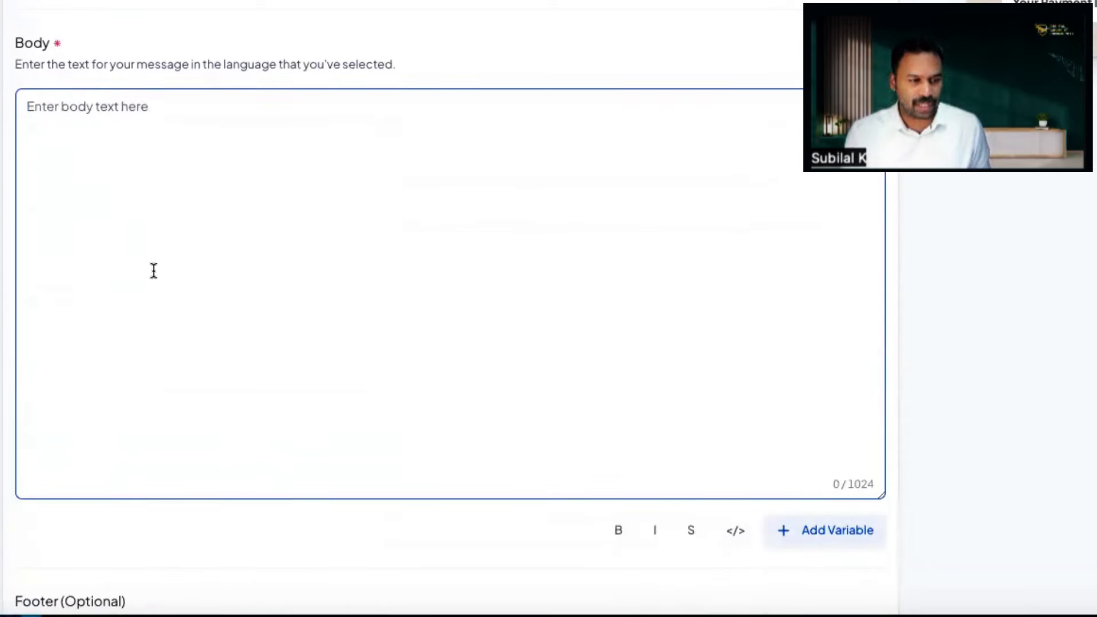
Step: Write 'Hello {{1}},' then 'Your next payment of Rs.{{2}}, is due on{{3}}.' in the body
text(Helloo)
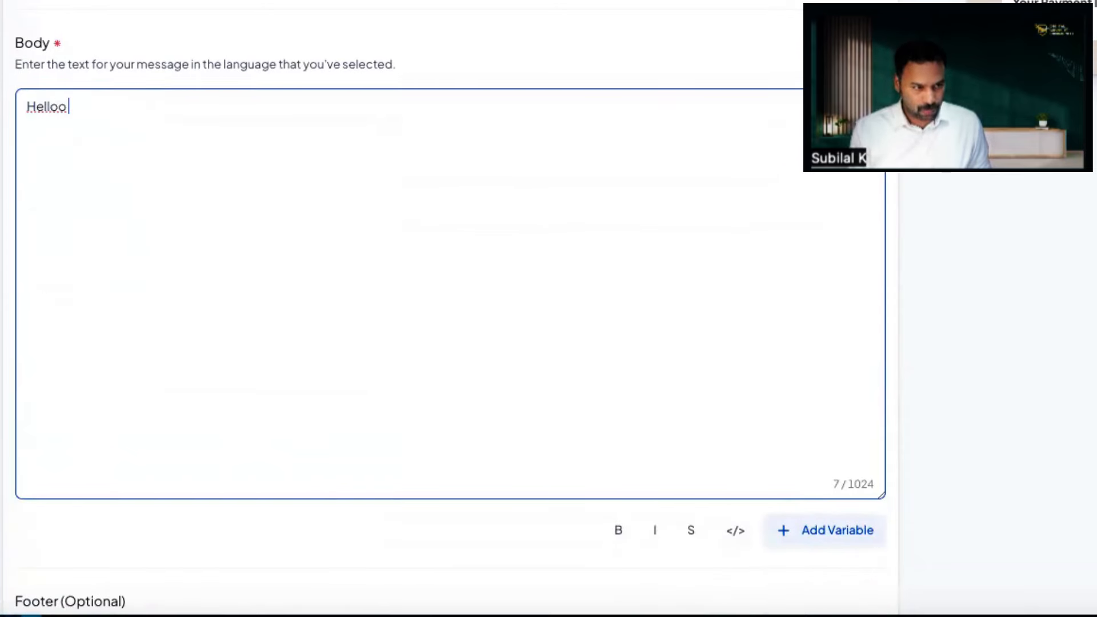
key(BackSpace)
key(BackSpace)
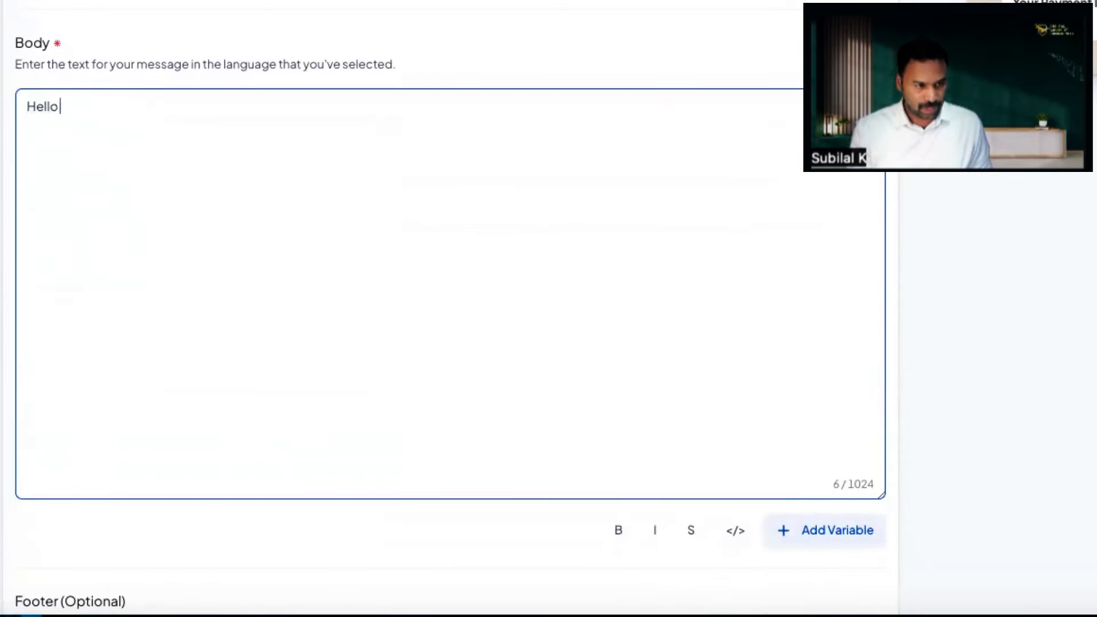
click(848, 543)
click(132, 104)
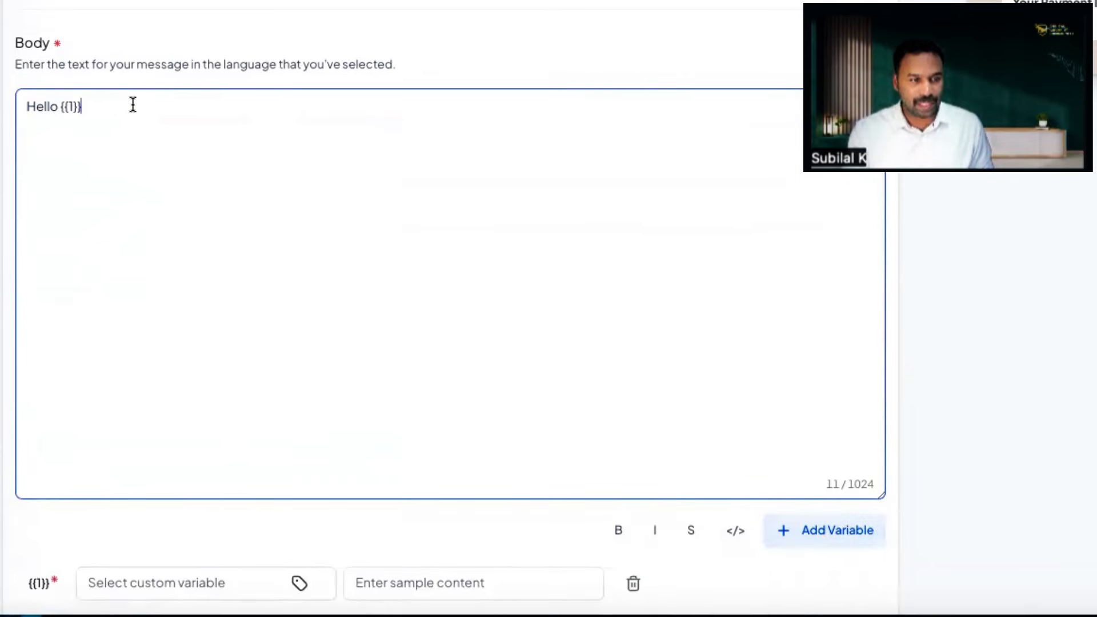
text(,)
key(Return)
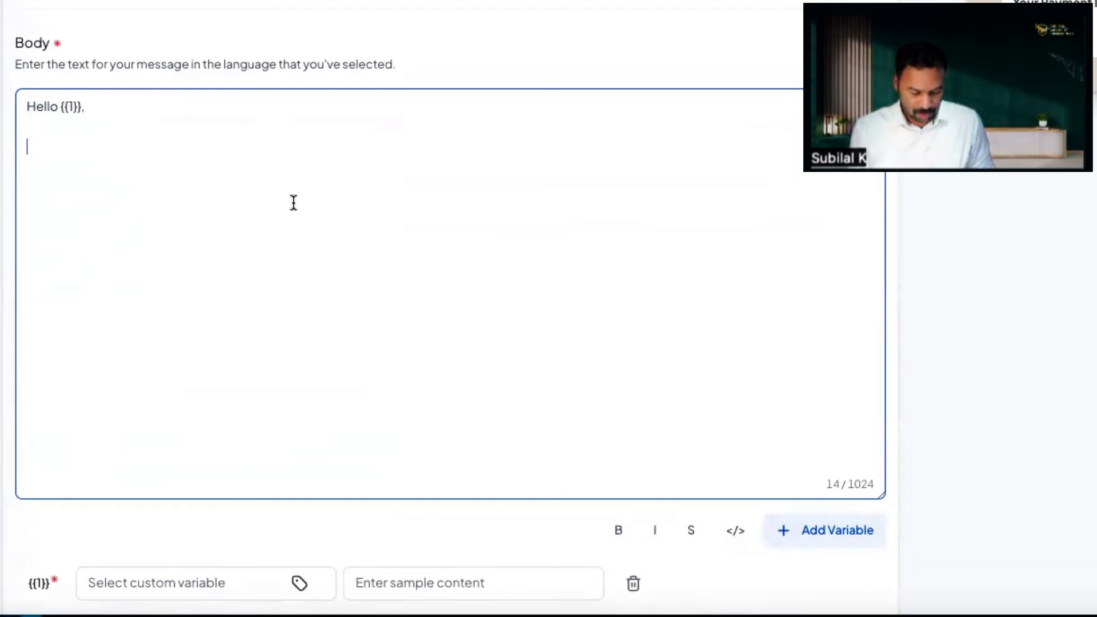
text(Your next pay)
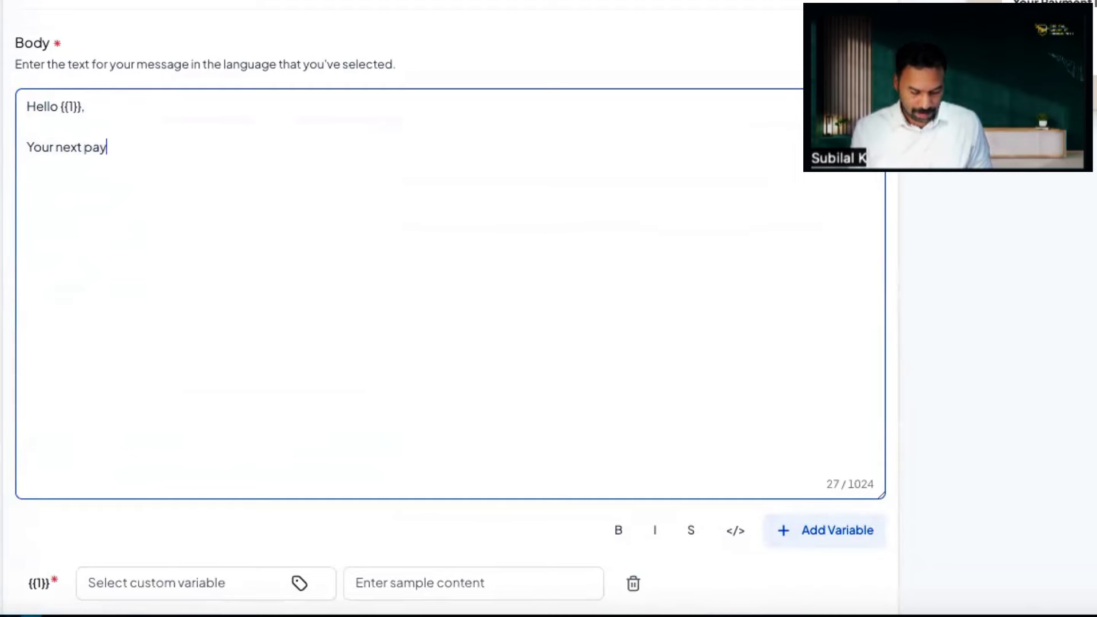
text(ment of Rs.)
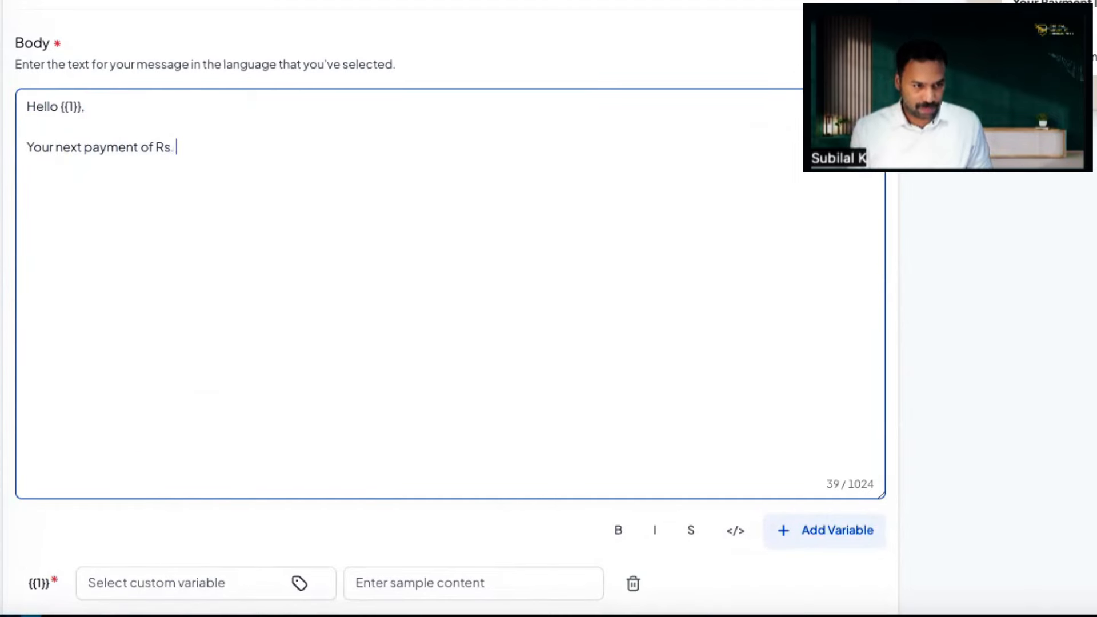
click(811, 531)
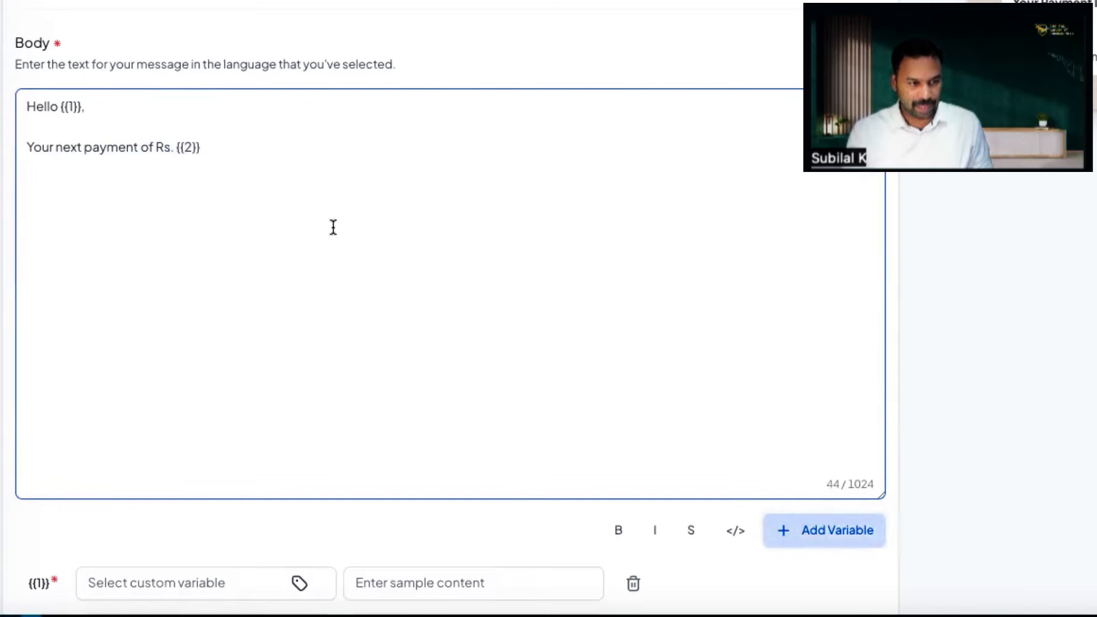
text(, i)
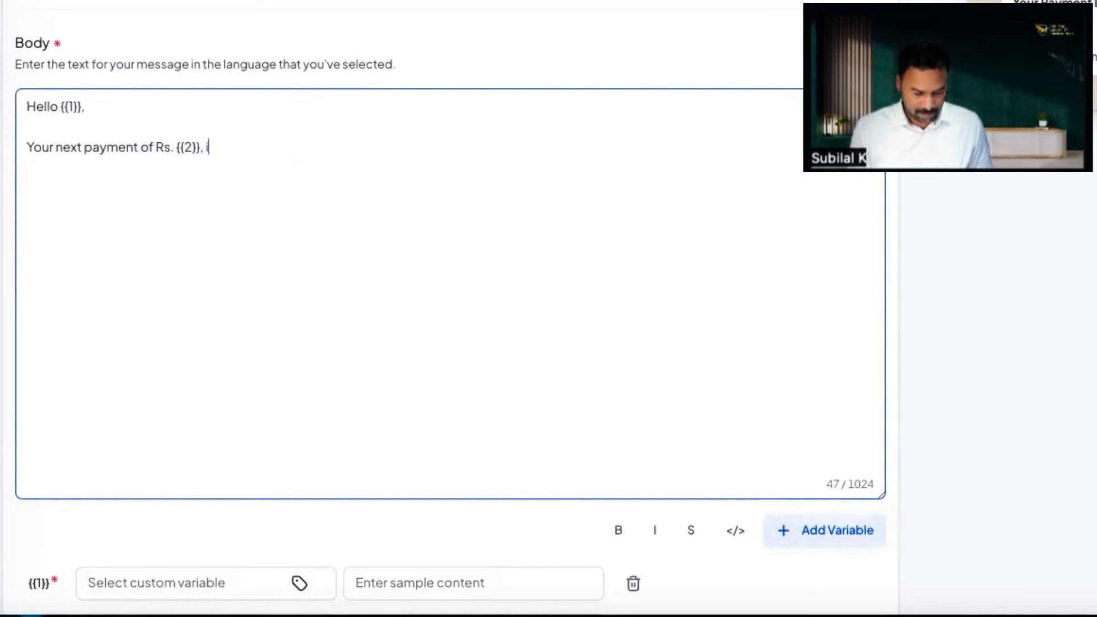
text(s due on)
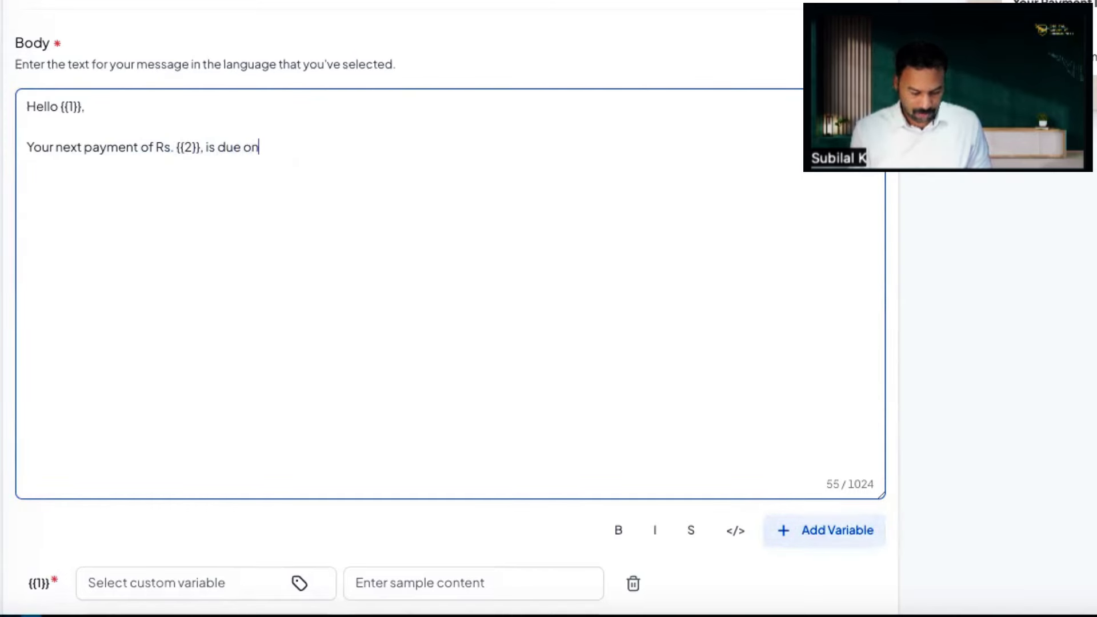
click(811, 533)
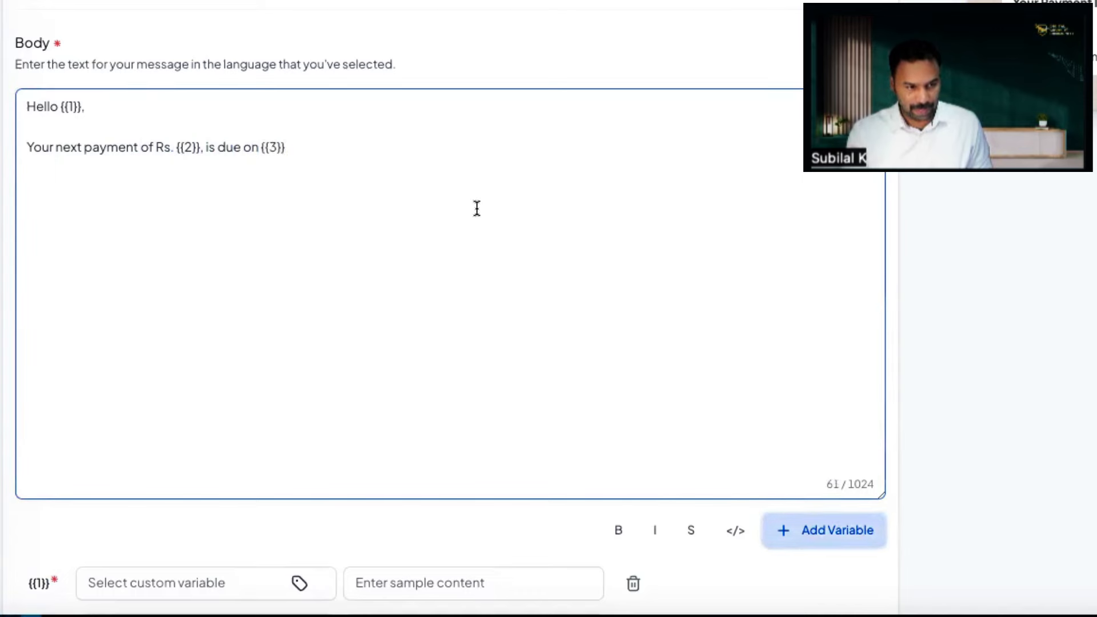
text(.)
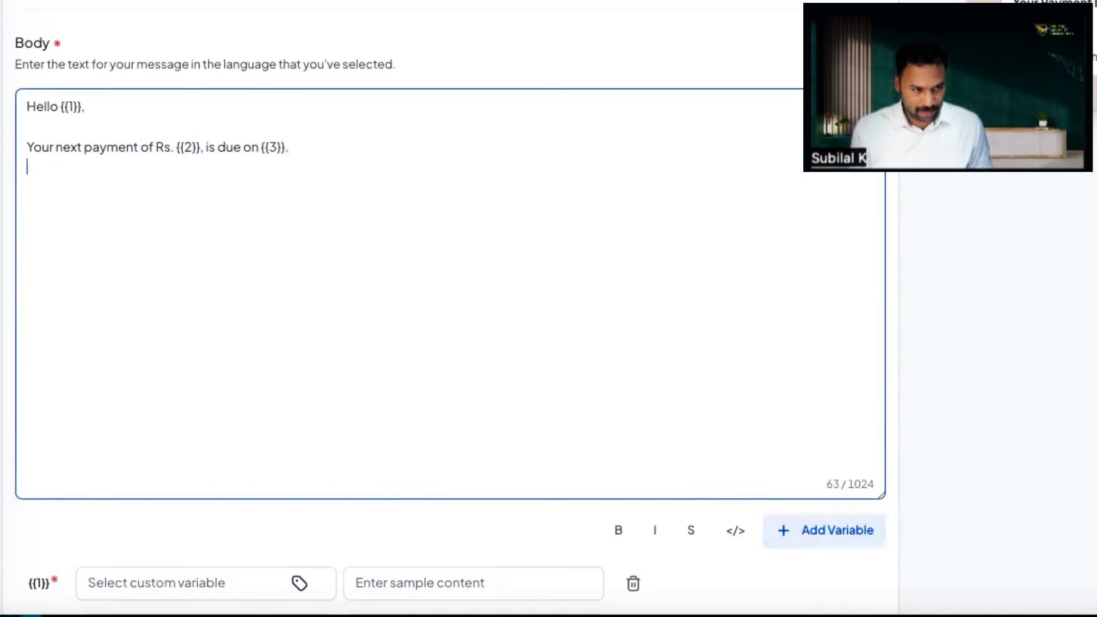
Step: Add 'Kindly click the link below and make the payment.' and sign off 'Thank You, Accounts, Daily Skills'
key(Return)
text(Kindly cllick th)
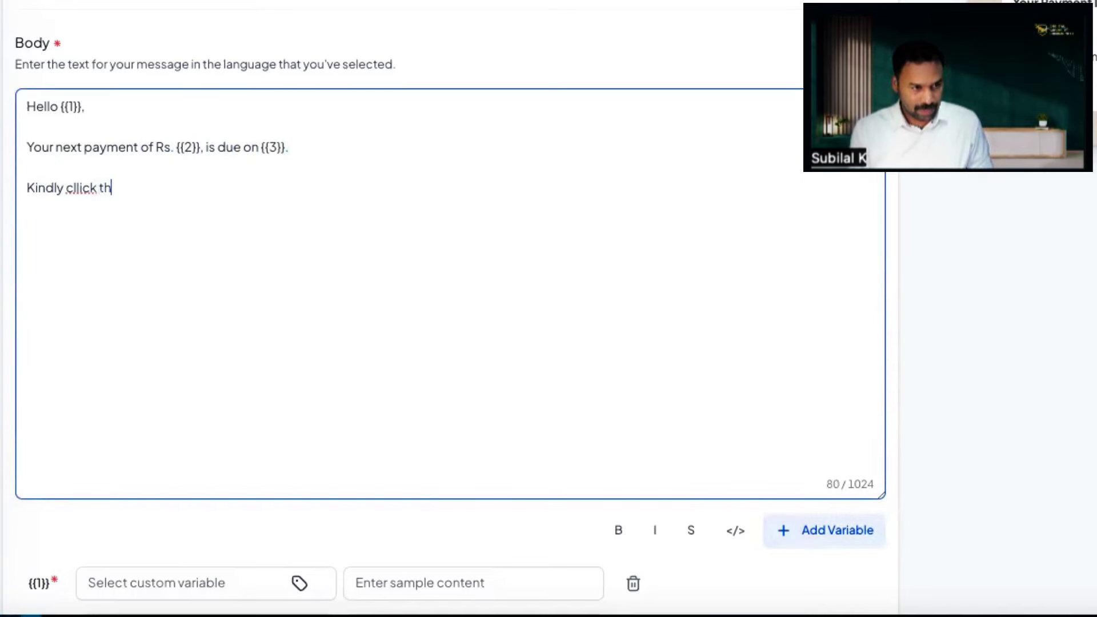
key(BackSpace)
key(BackSpace)
key(BackSpace)
key(BackSpace)
key(BackSpace)
key(BackSpace)
key(BackSpace)
text(ic)
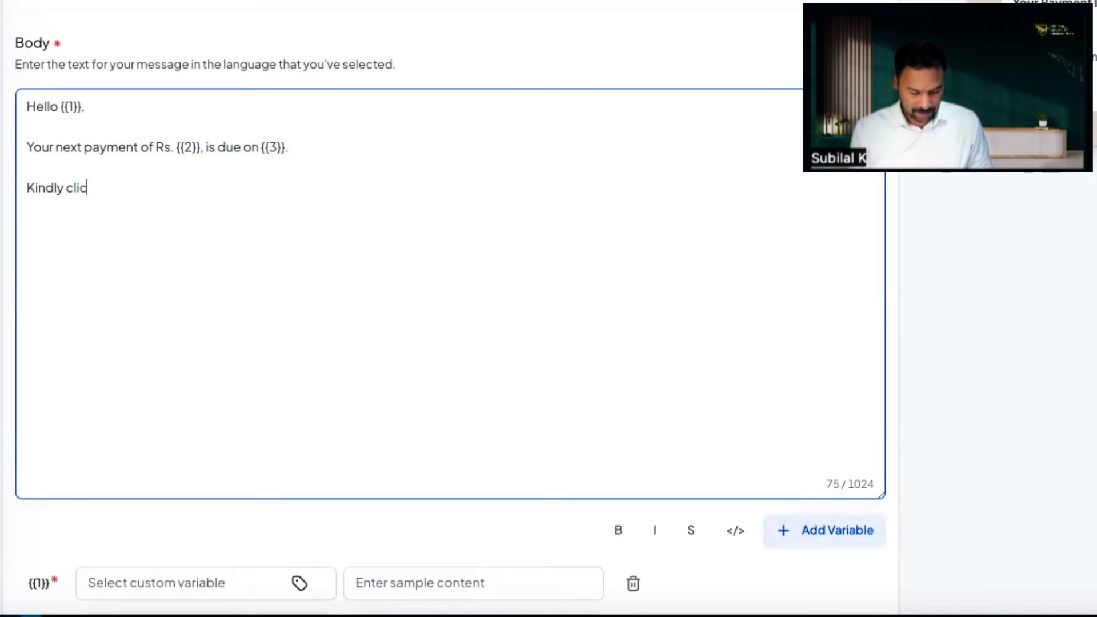
text(k the link b)
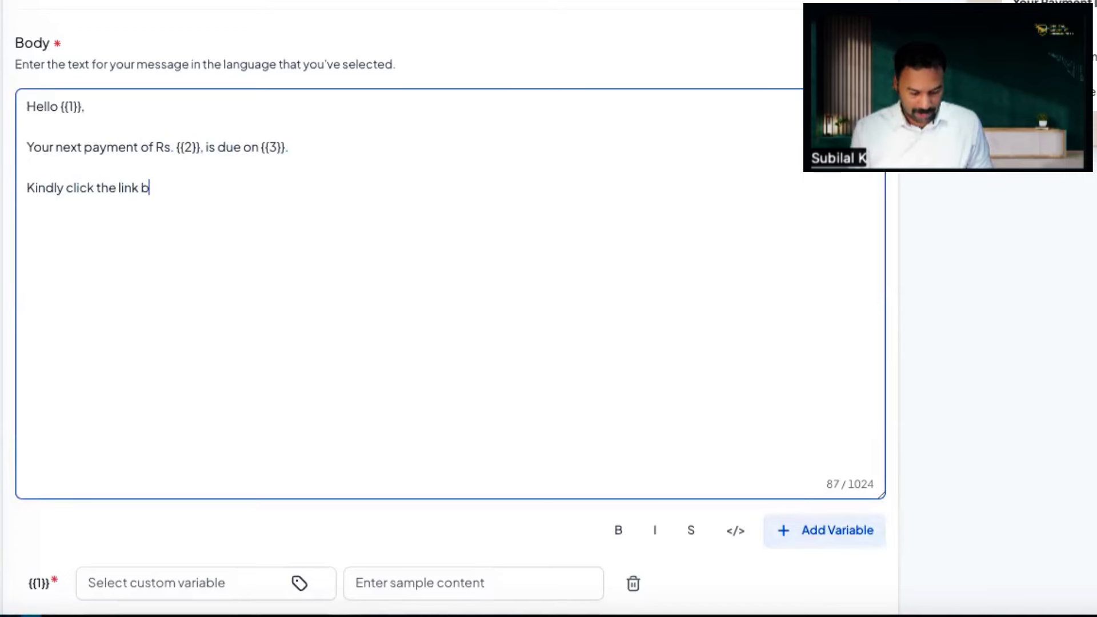
text(elow and make )
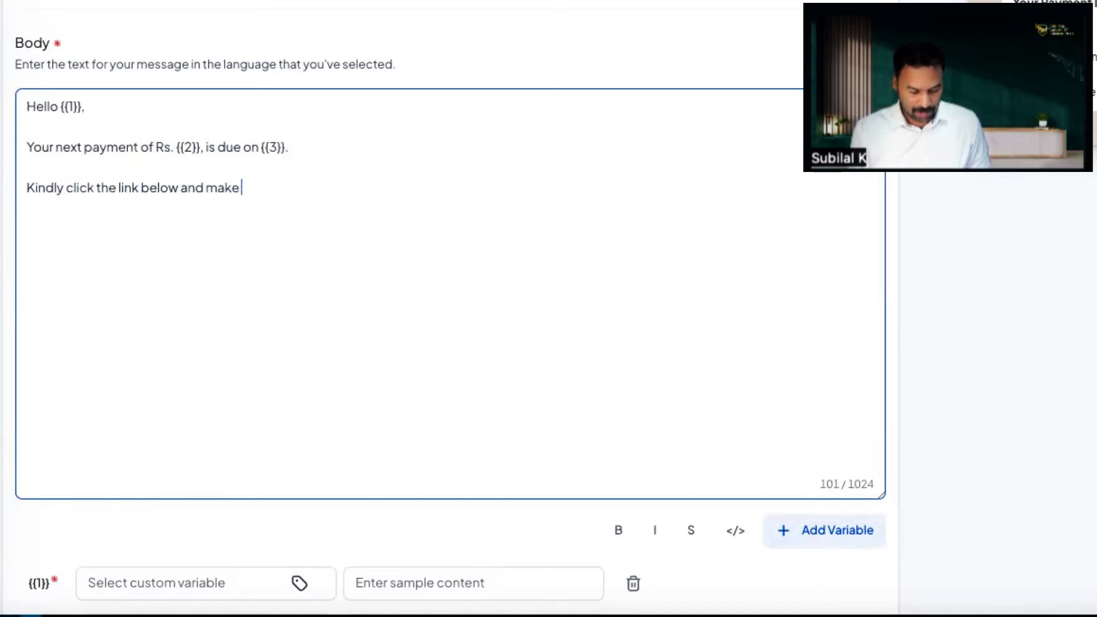
text(the payment)
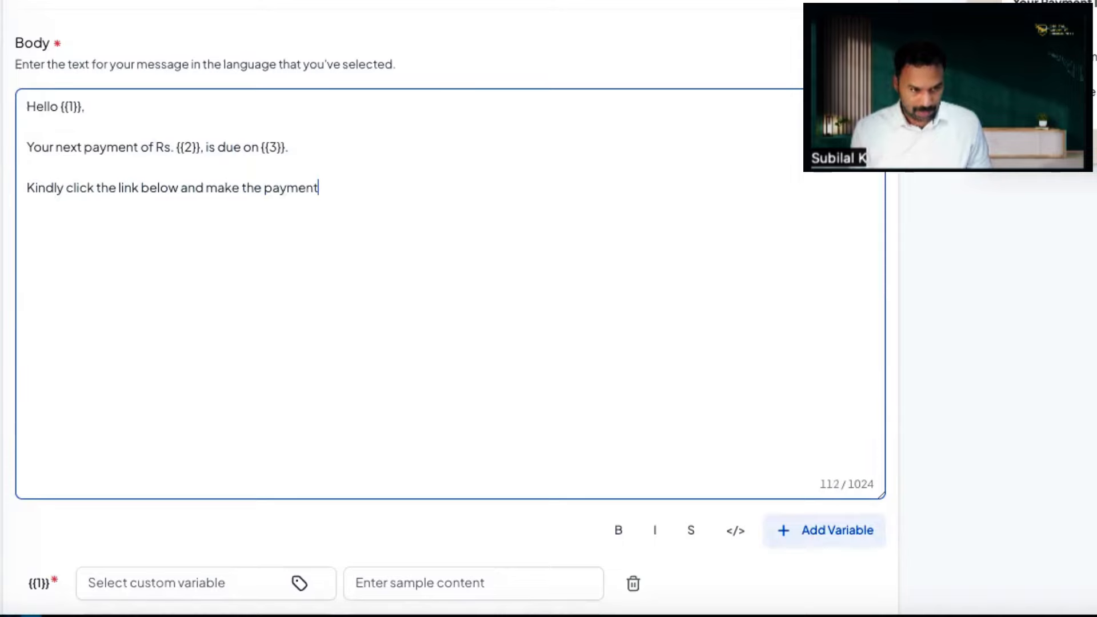
text(.)
key(Return)
key(Return)
text(Thank You)
key(Return)
key(Return)
text(Accounts, Daily Skills)
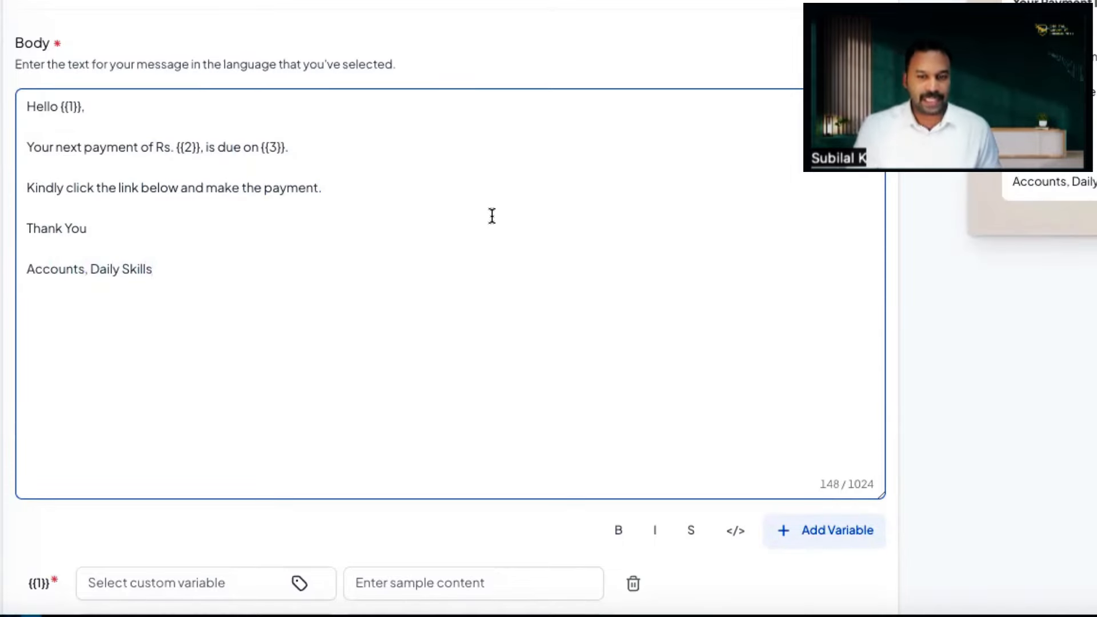
Step: Map {{1}} to the contact's Full Name and enter a sample full name
scroll(422, 208, down, 5)
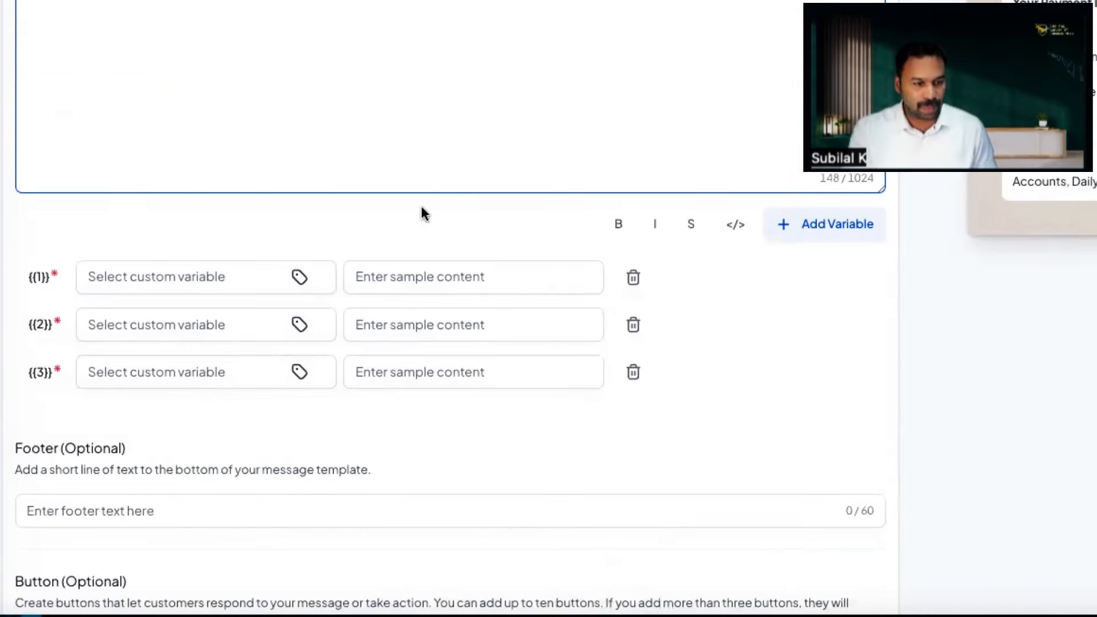
click(182, 275)
scroll(182, 274, up, 5)
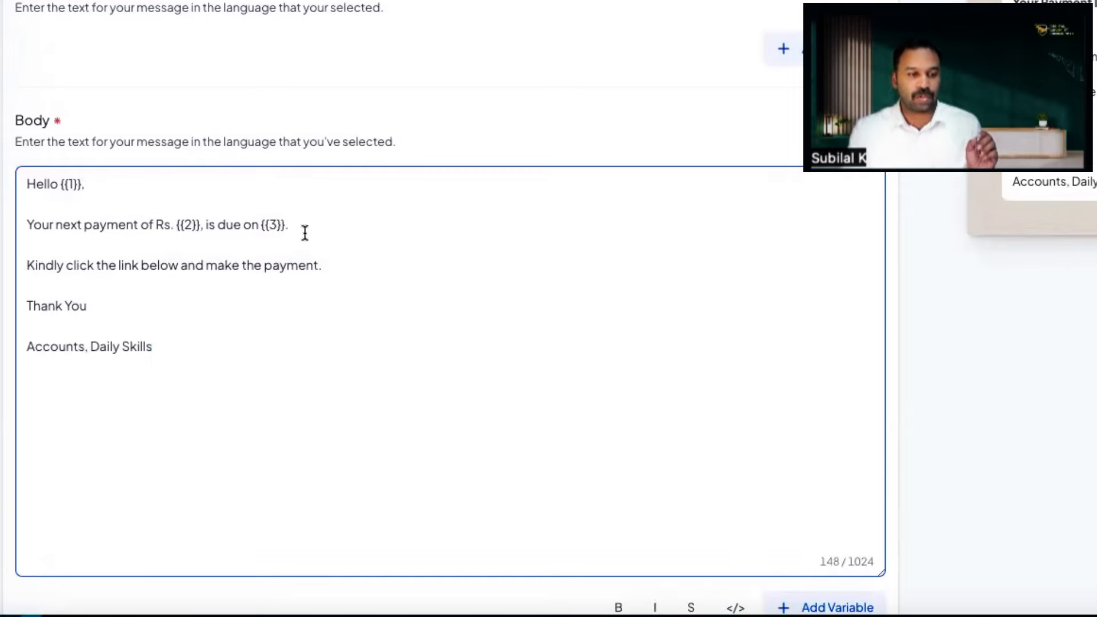
scroll(295, 237, down, 5)
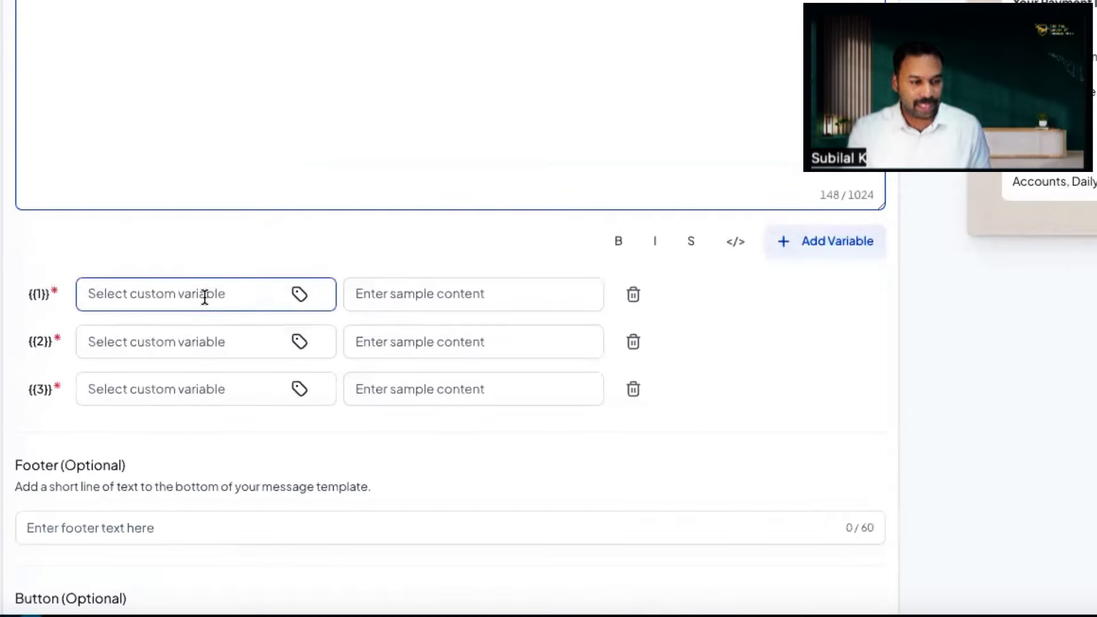
click(297, 295)
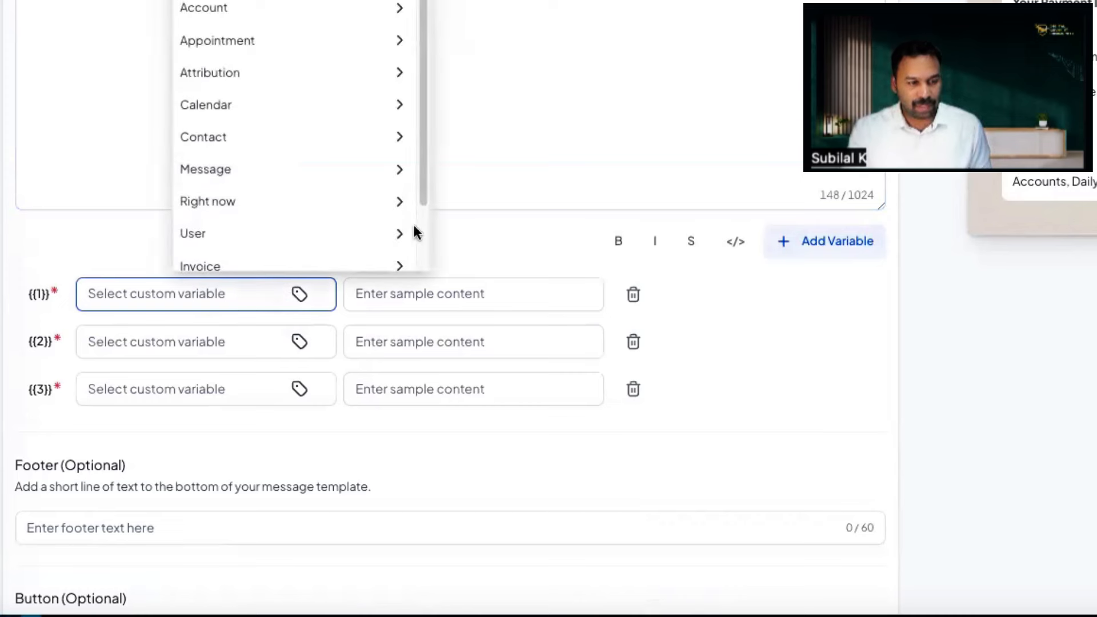
click(357, 137)
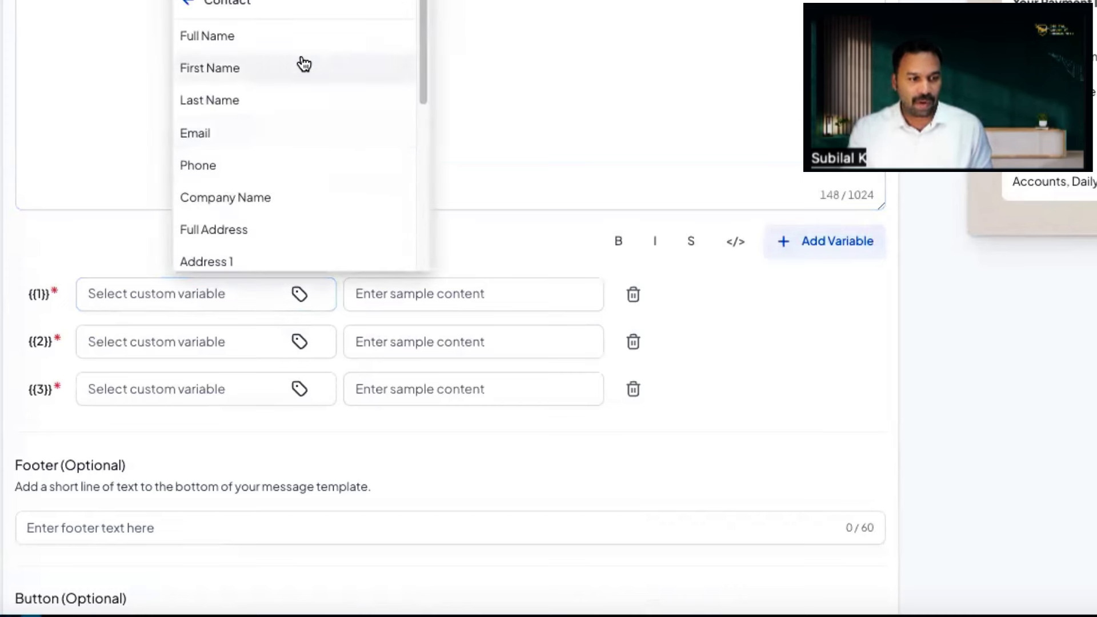
click(304, 39)
click(437, 295)
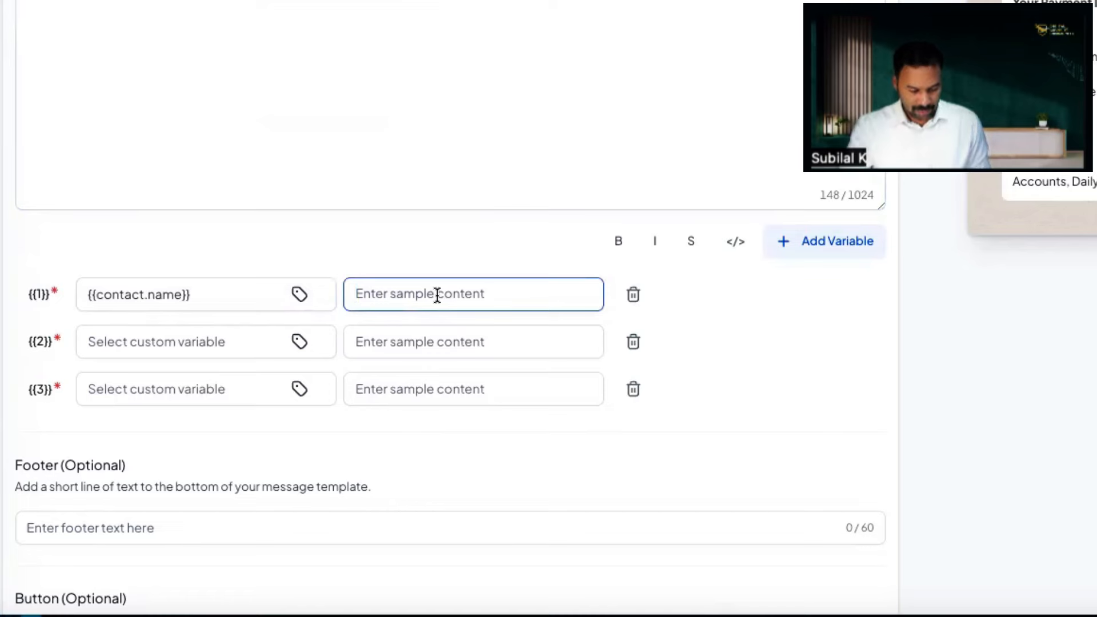
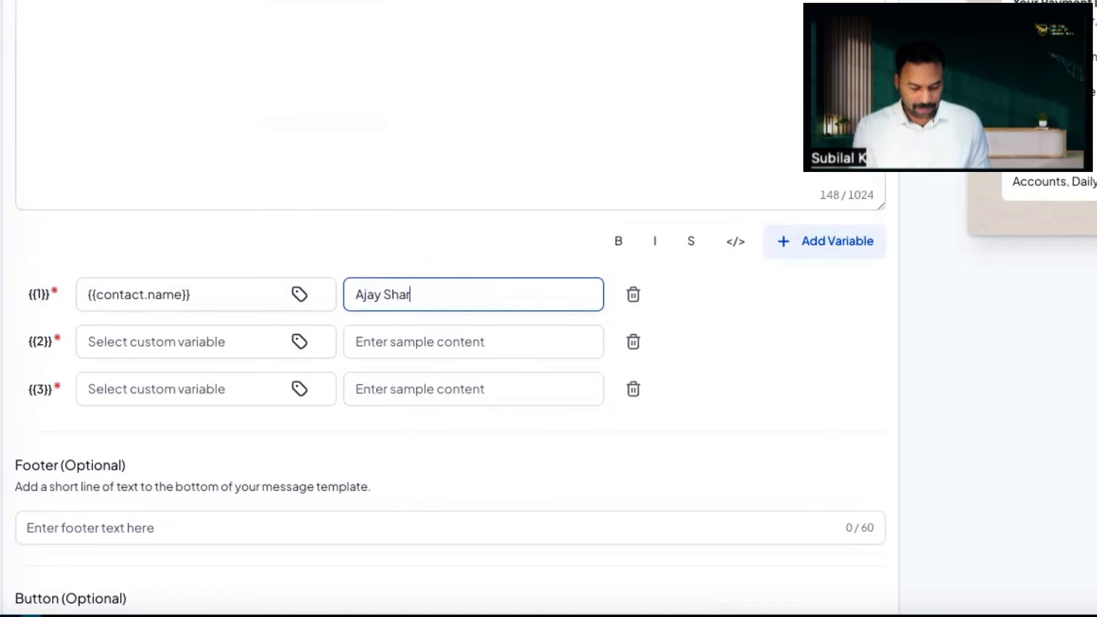
Step: Map {{2}} to Renewal Amount with sample value 2000
scroll(194, 465, up, 2)
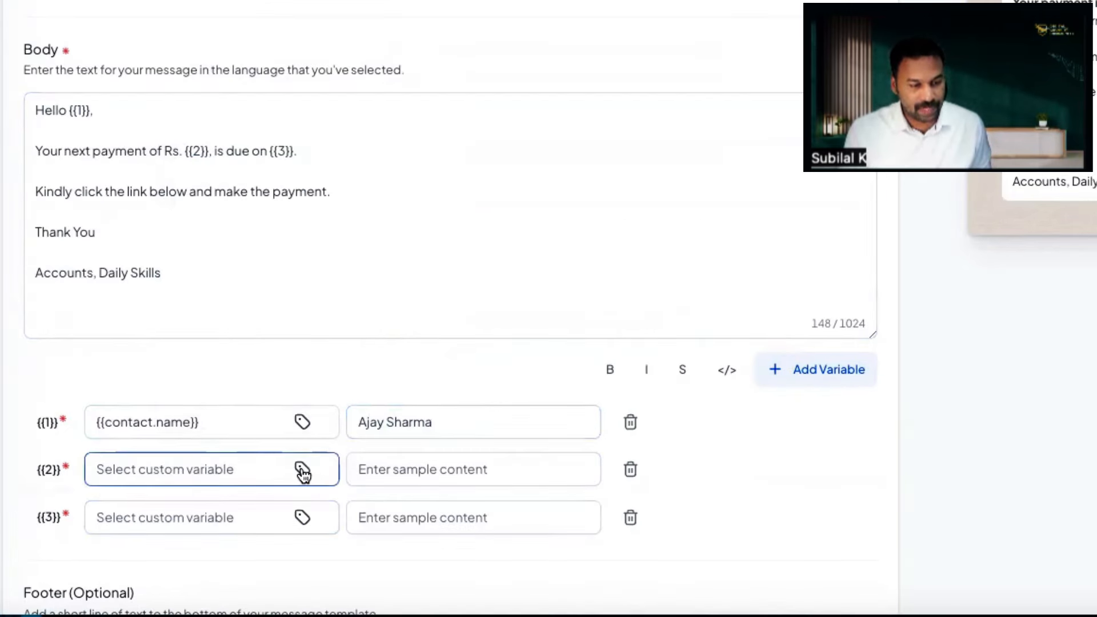
click(301, 469)
click(300, 144)
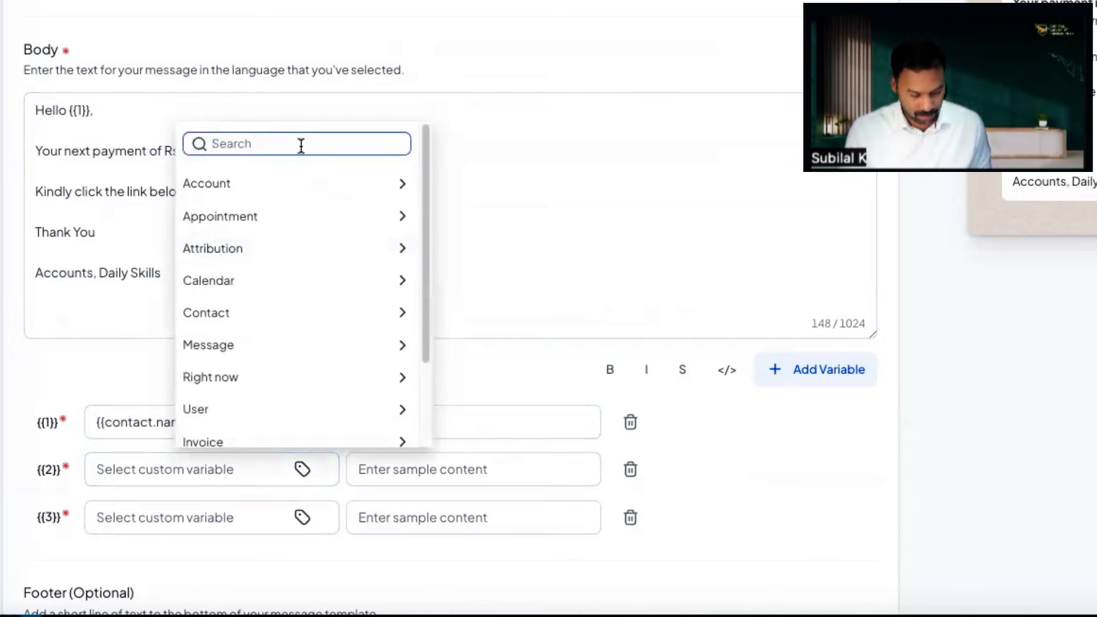
text(rnewal)
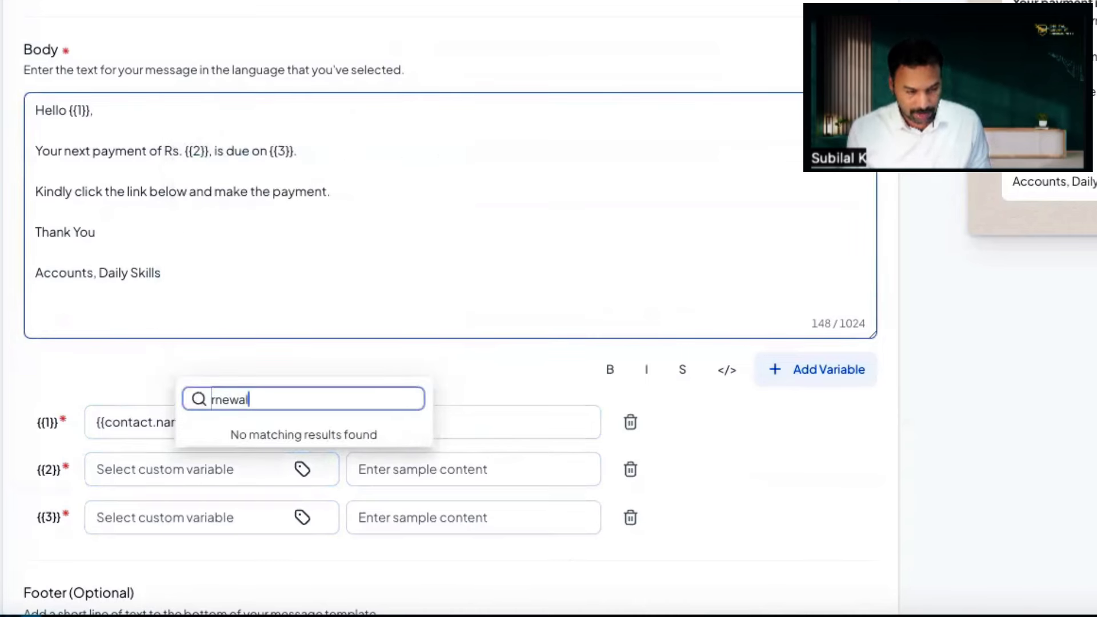
key(ctrl+a)
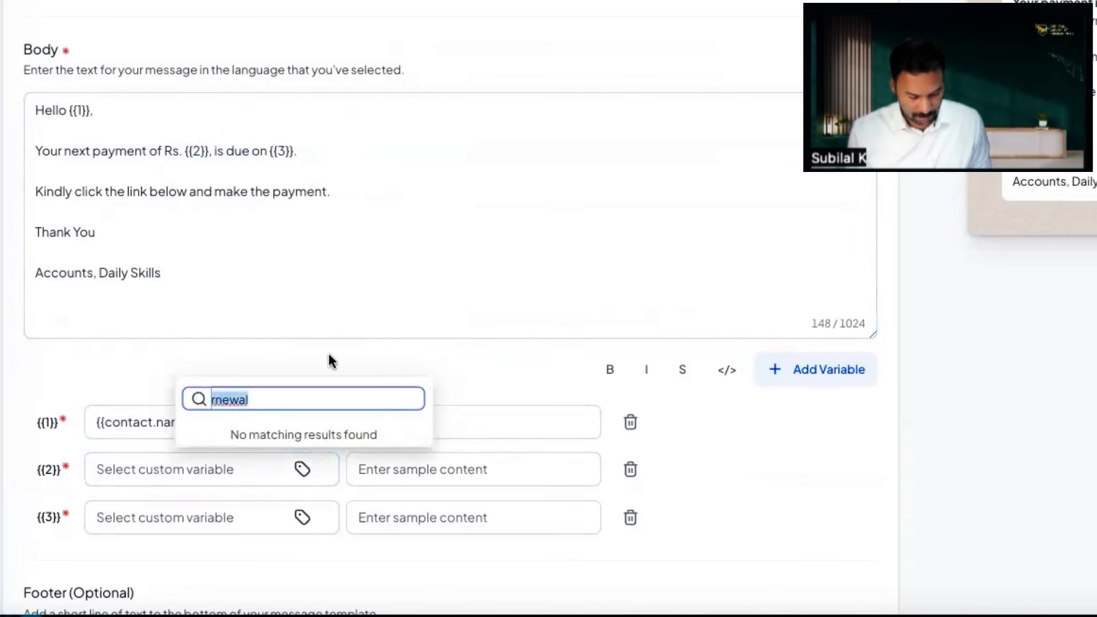
text(rene)
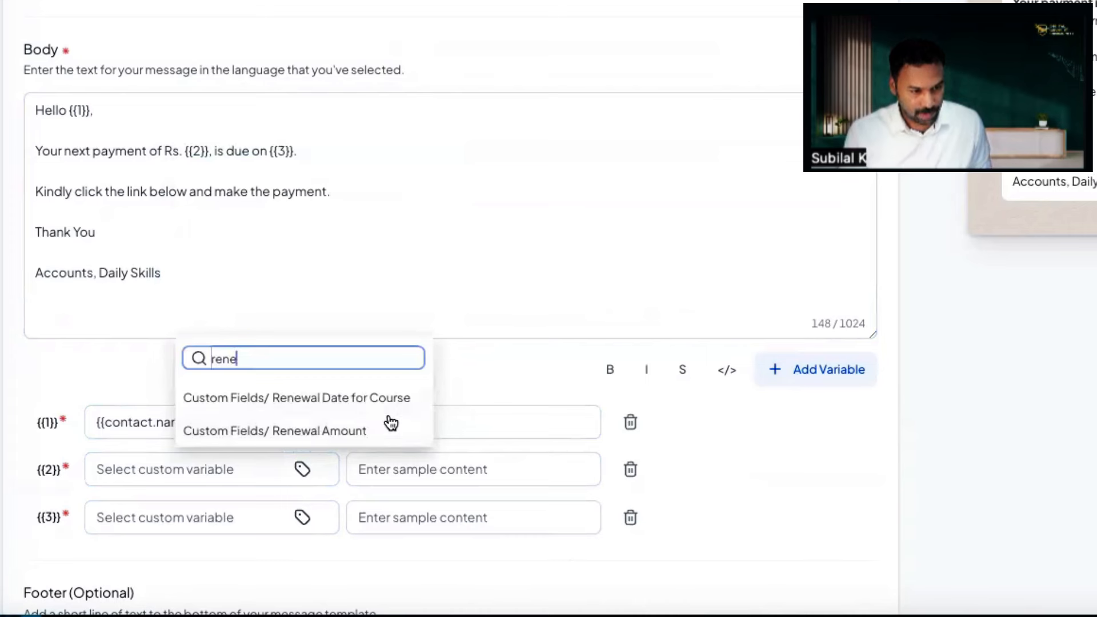
click(382, 427)
click(449, 483)
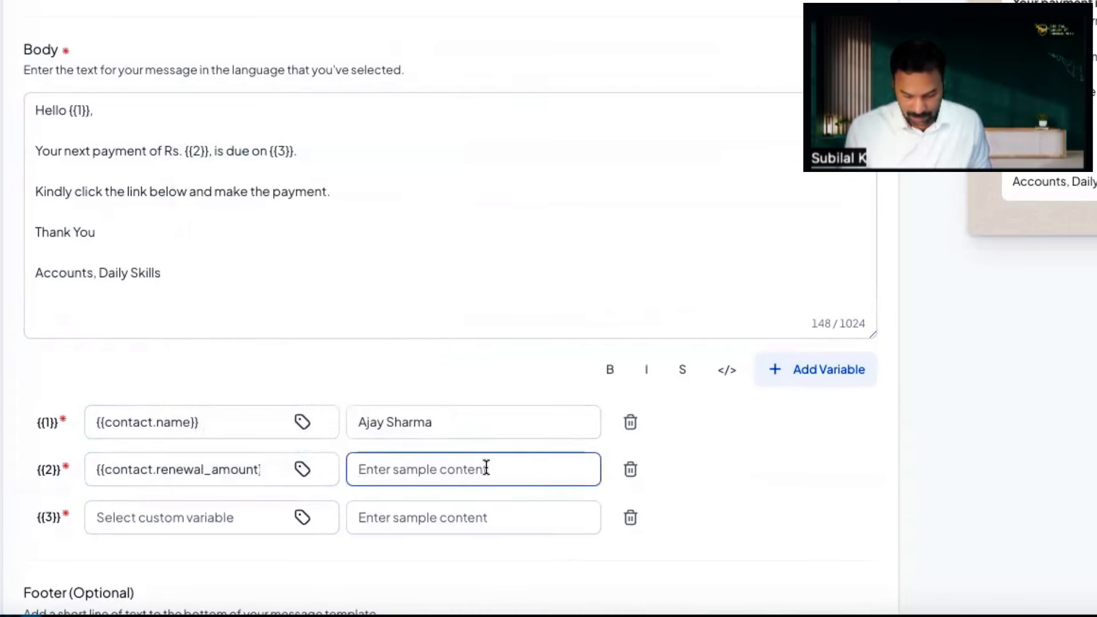
text(5000)
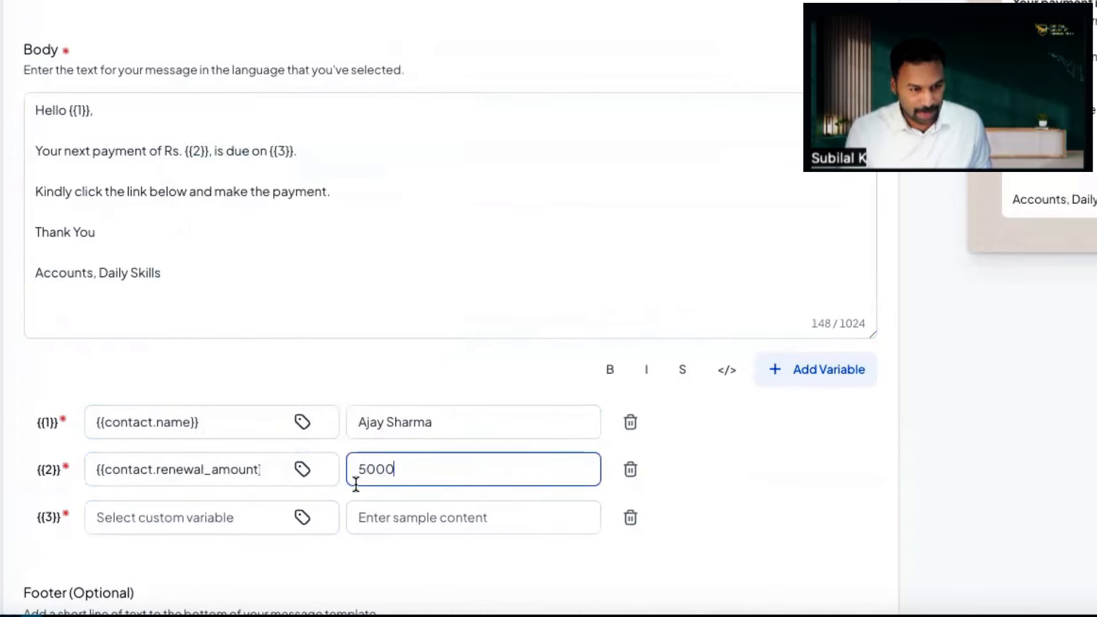
drag(360, 468, 341, 475)
text(2)
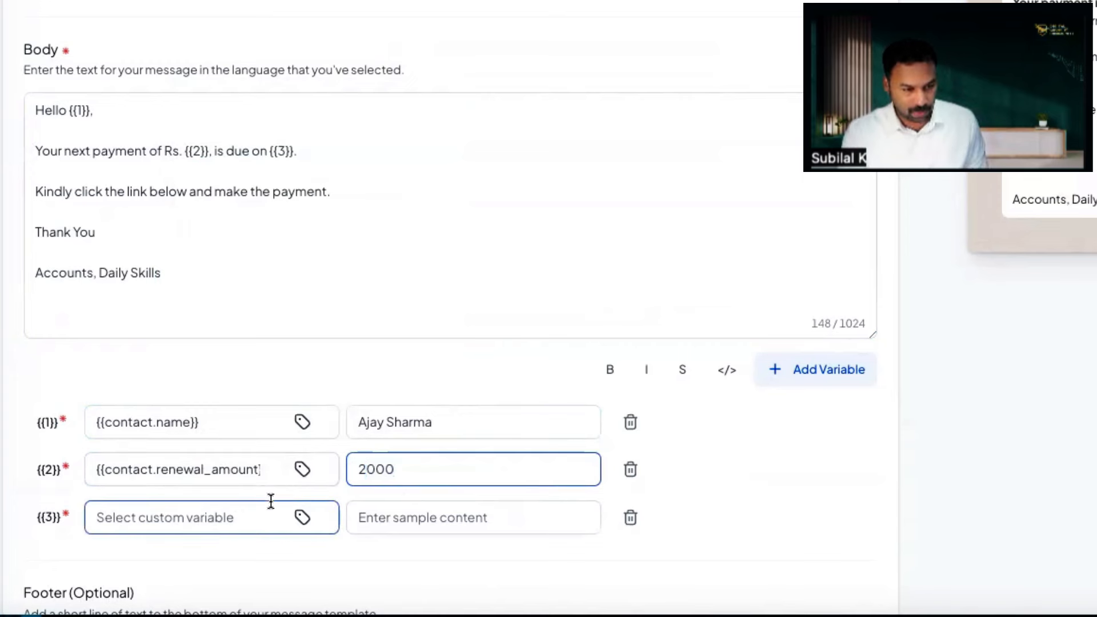
click(247, 517)
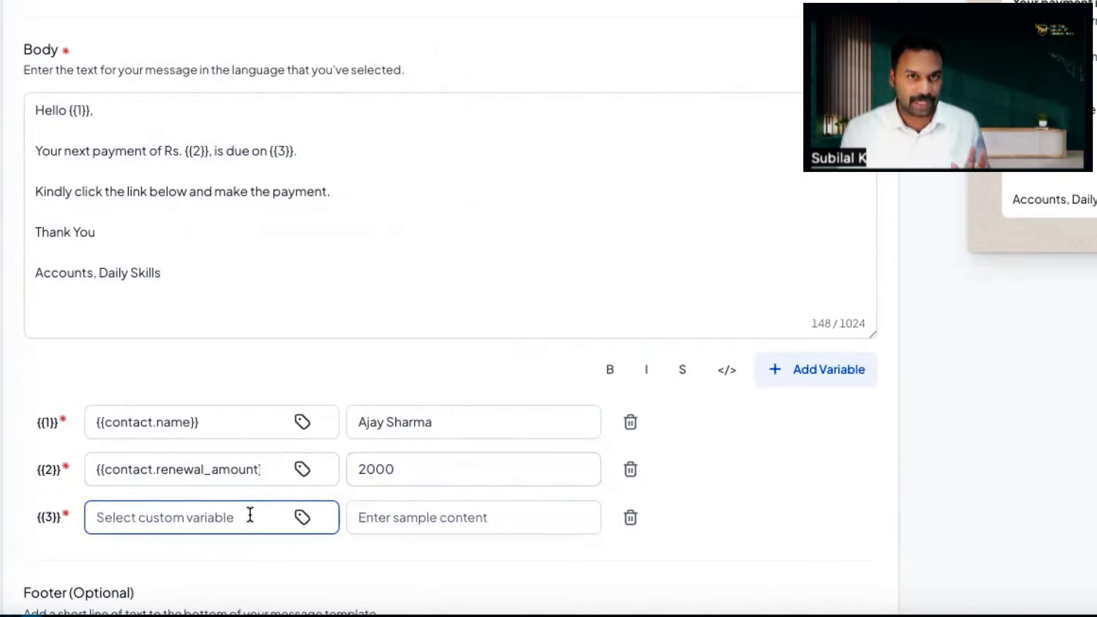
Step: Map {{3}} to Renewal Date for Course with sample date 12/01/2024
click(295, 521)
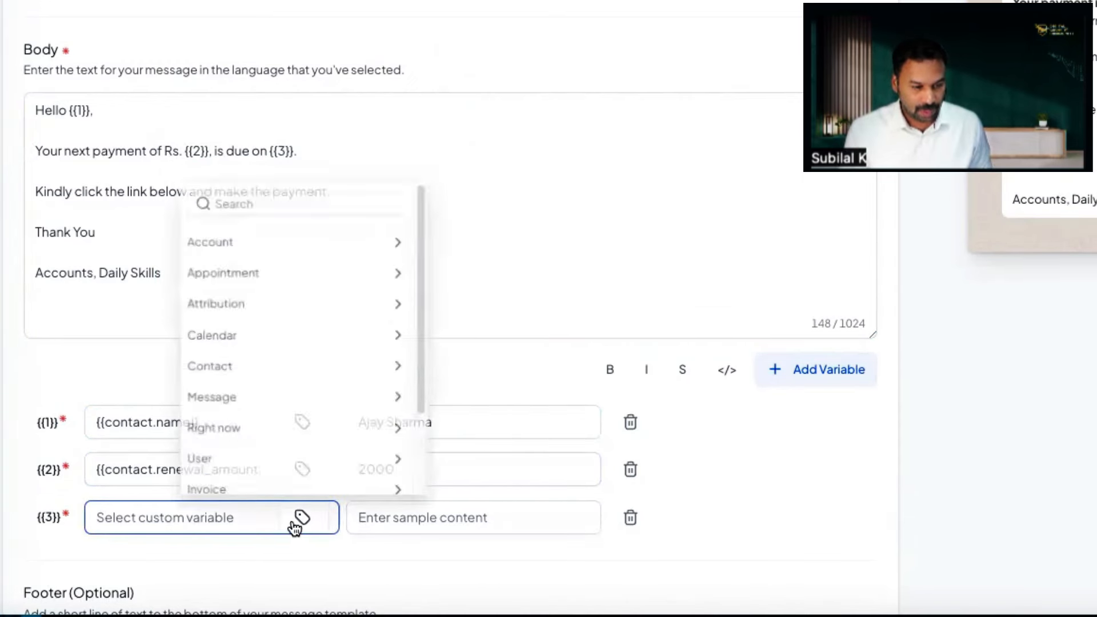
click(272, 188)
text(re)
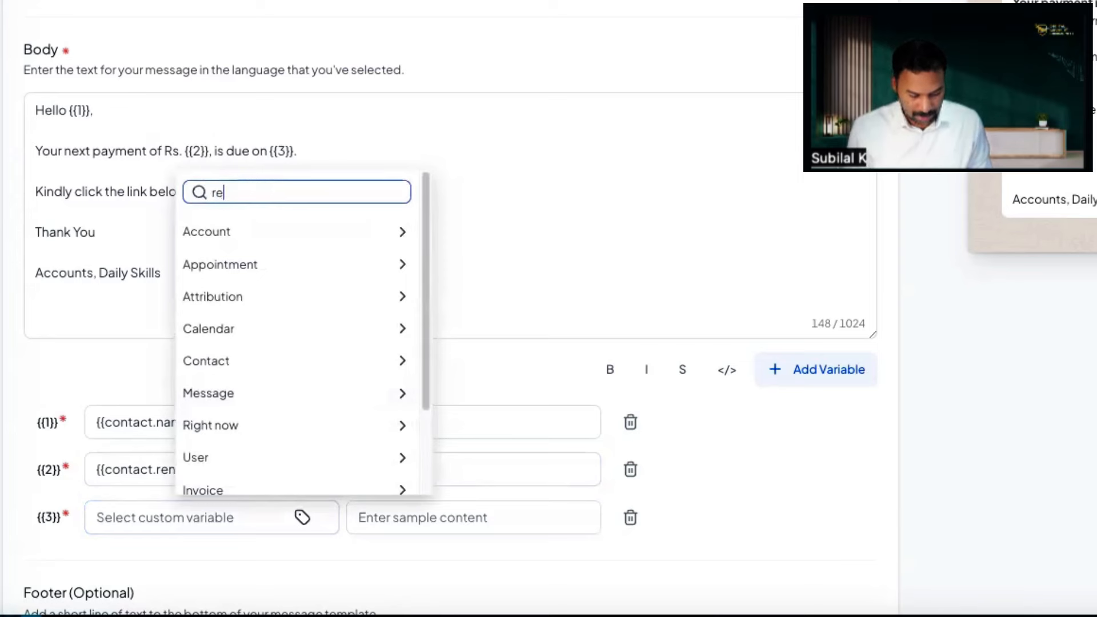
text(new)
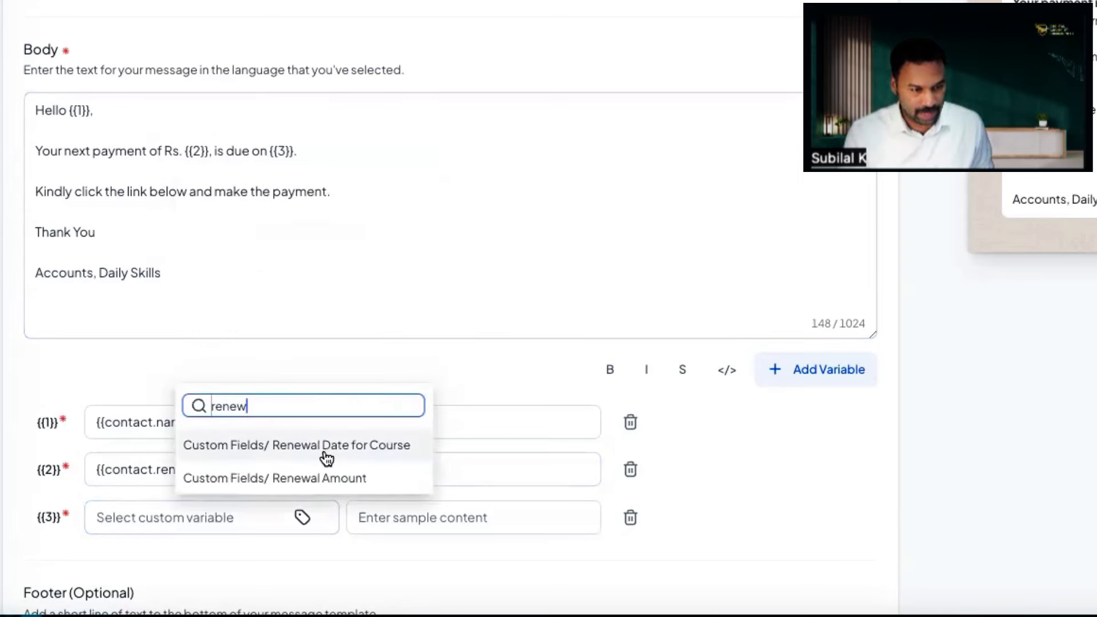
click(327, 457)
click(475, 523)
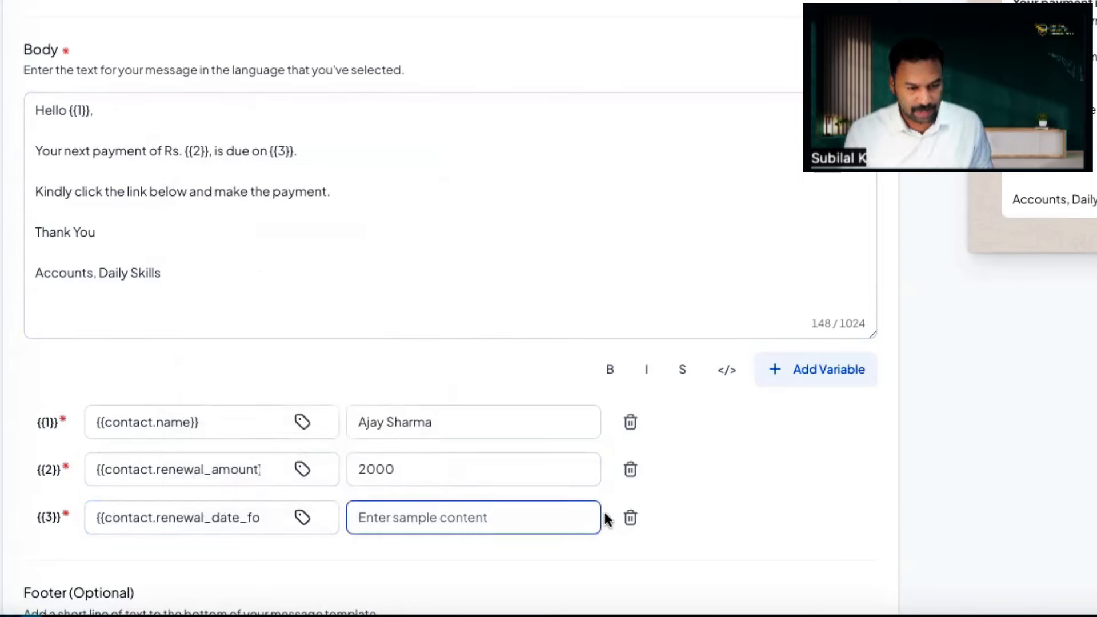
scroll(409, 512, down, 3)
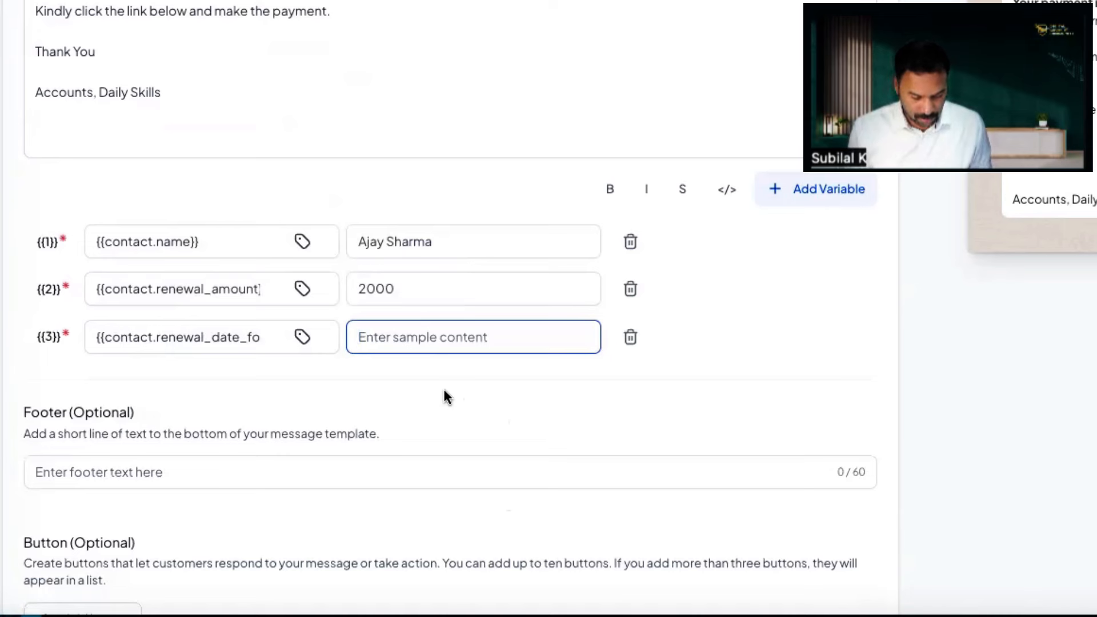
text(12-)
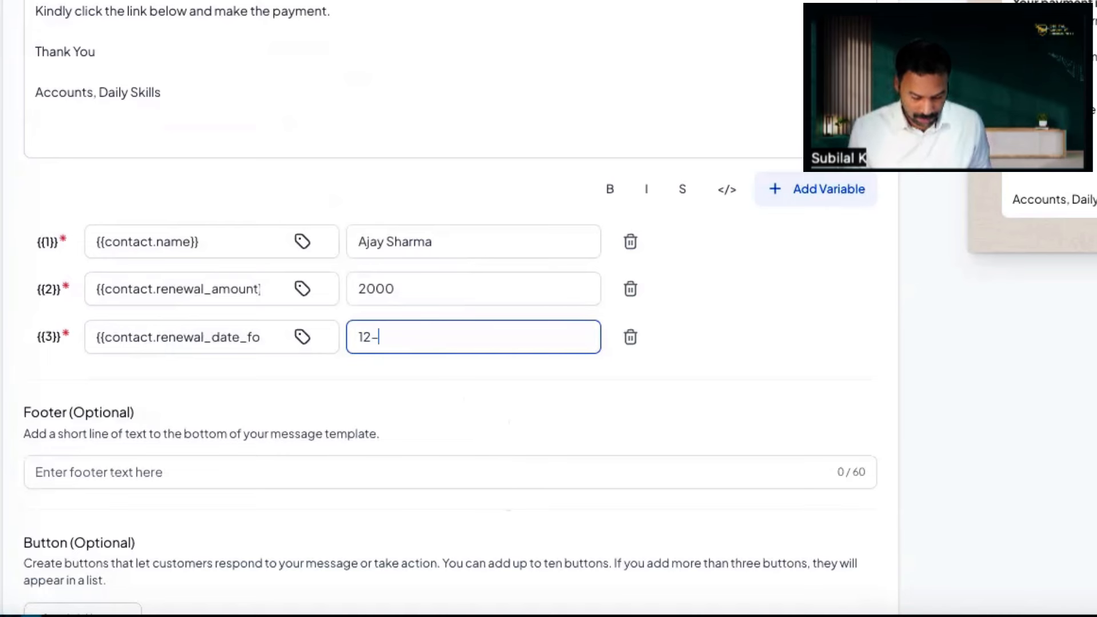
key(BackSpace)
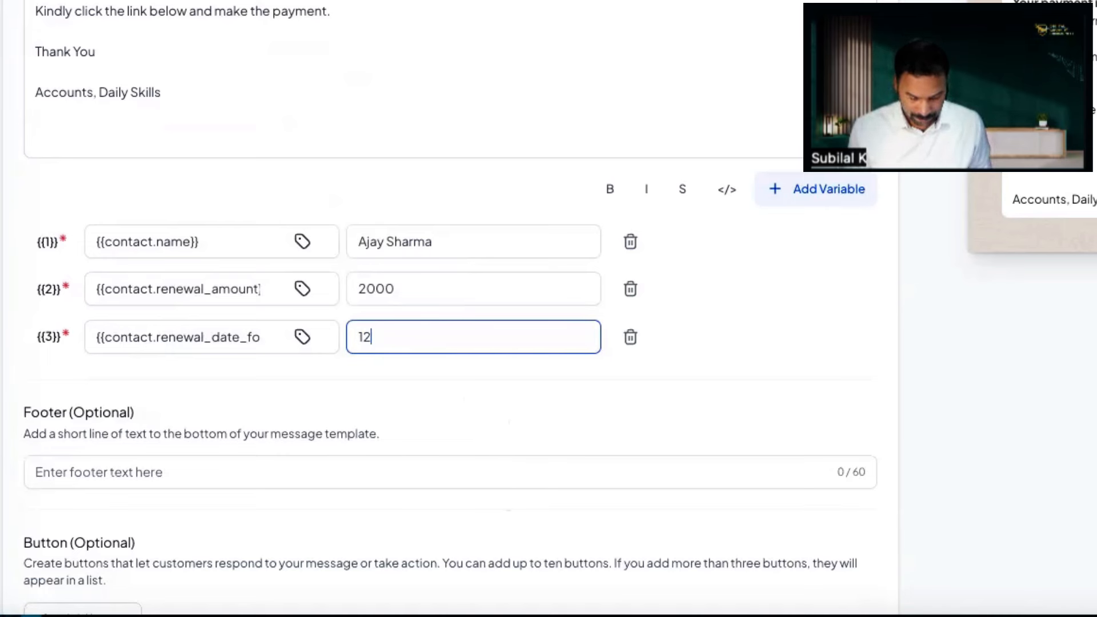
text(/01/2024)
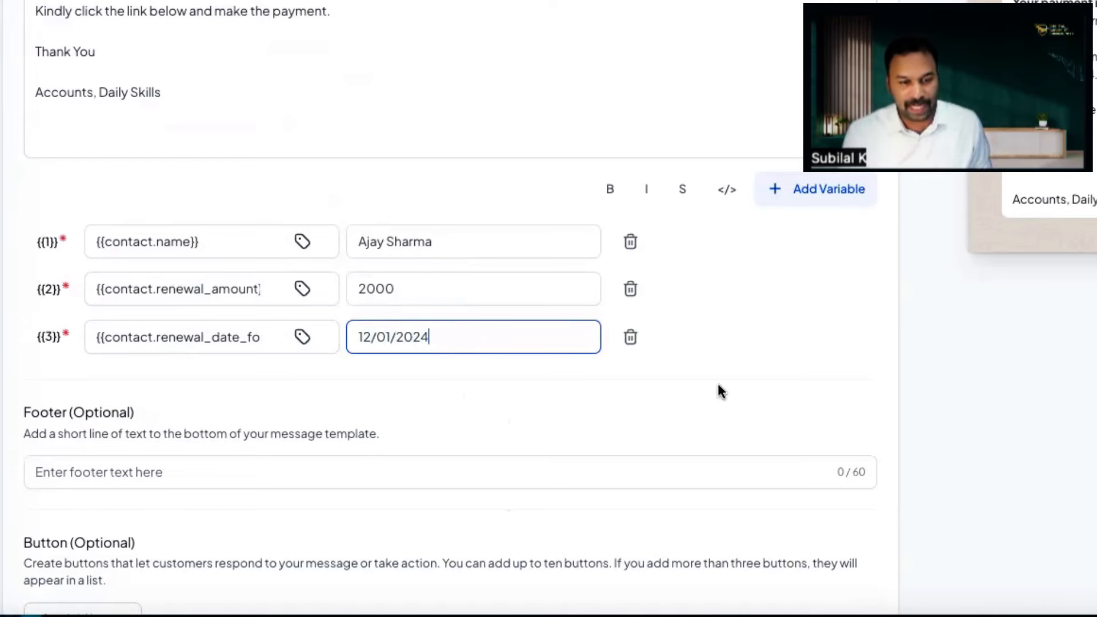
click(801, 367)
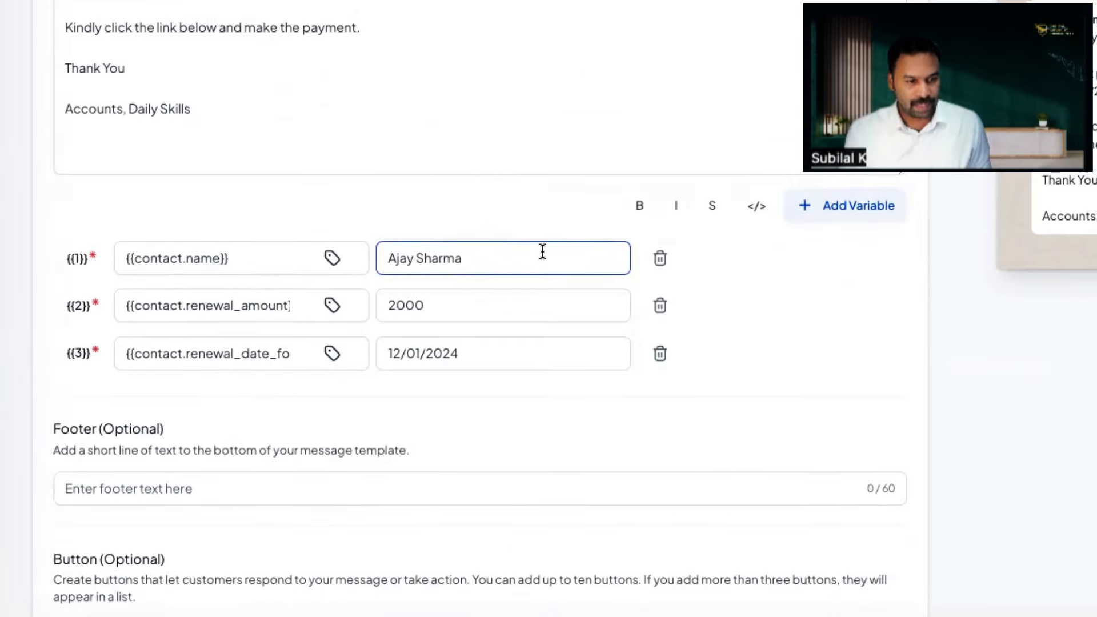
scroll(541, 252, down, 2)
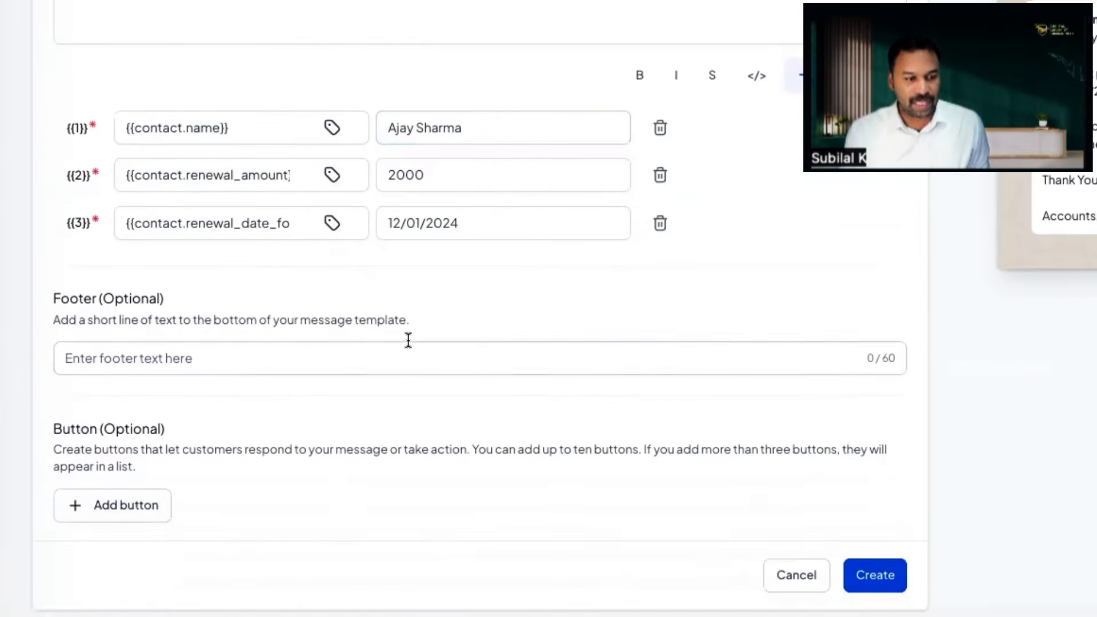
Step: Add a Visit website button pointing to the pasted payment page link
click(139, 516)
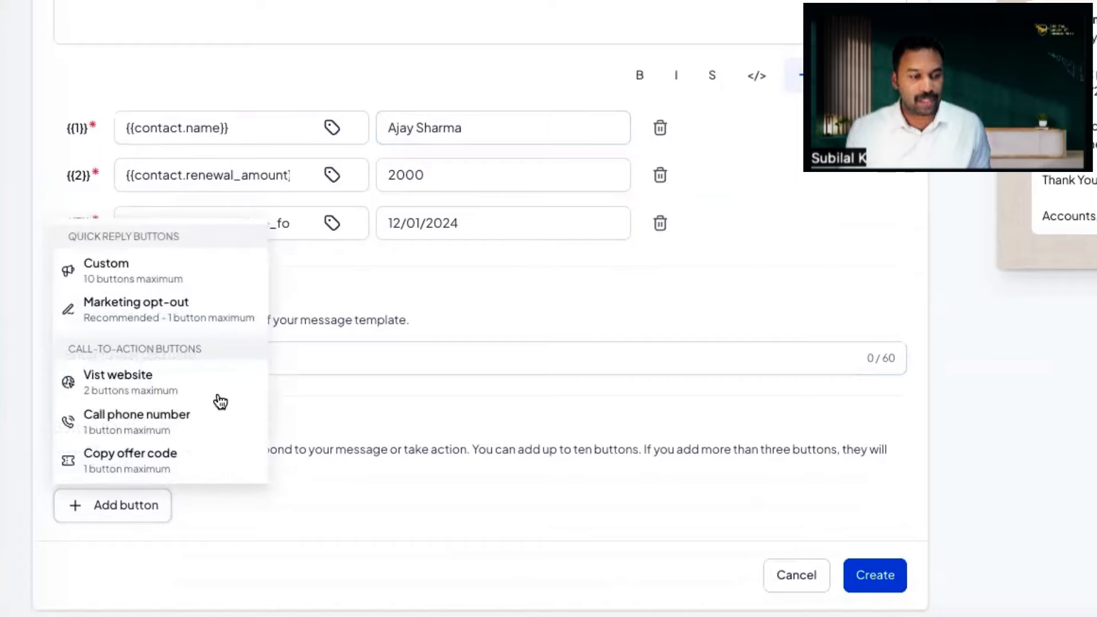
click(127, 519)
click(128, 520)
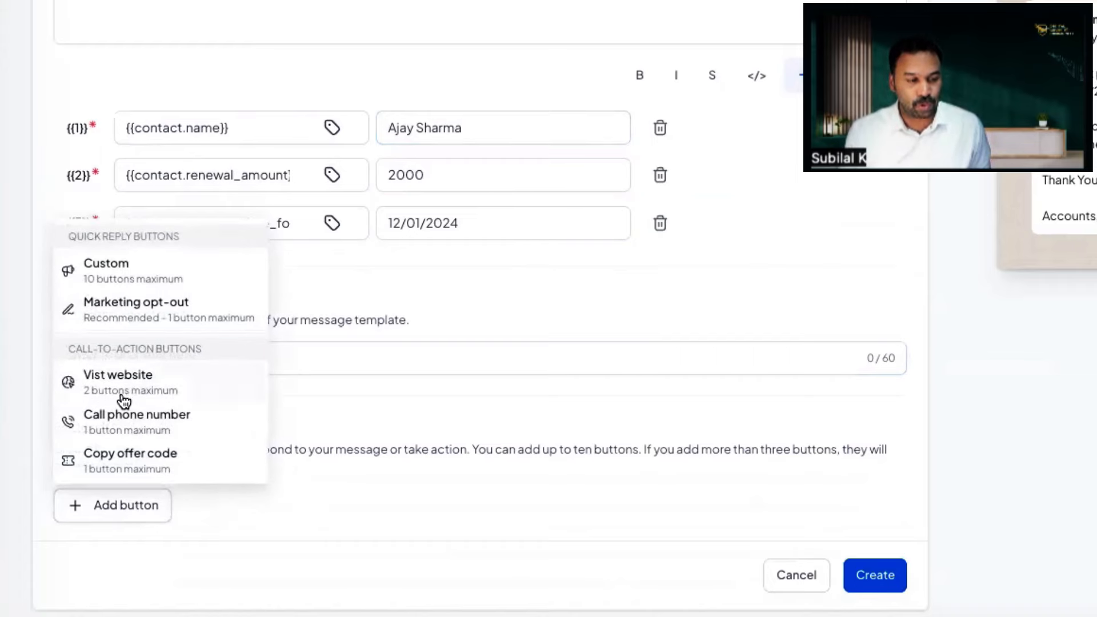
click(124, 394)
scroll(241, 404, down, 4)
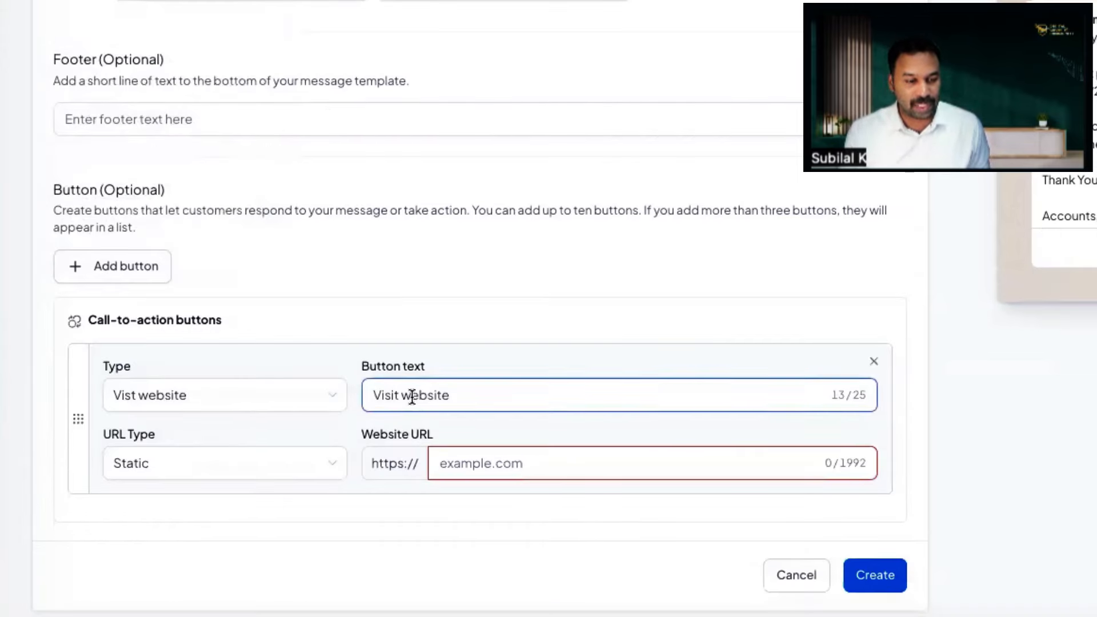
click(490, 467)
text(https://www.instamojo.com/@devagyan)
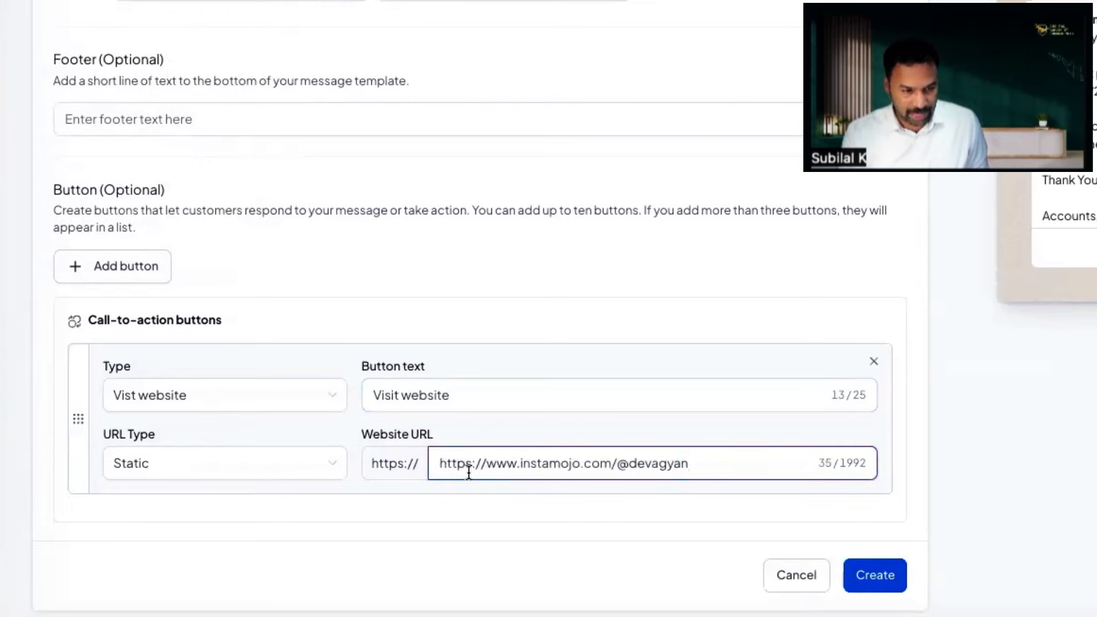
drag(483, 464, 462, 469)
key(BackSpace)
key(BackSpace)
key(BackSpace)
key(BackSpace)
key(BackSpace)
key(BackSpace)
key(BackSpace)
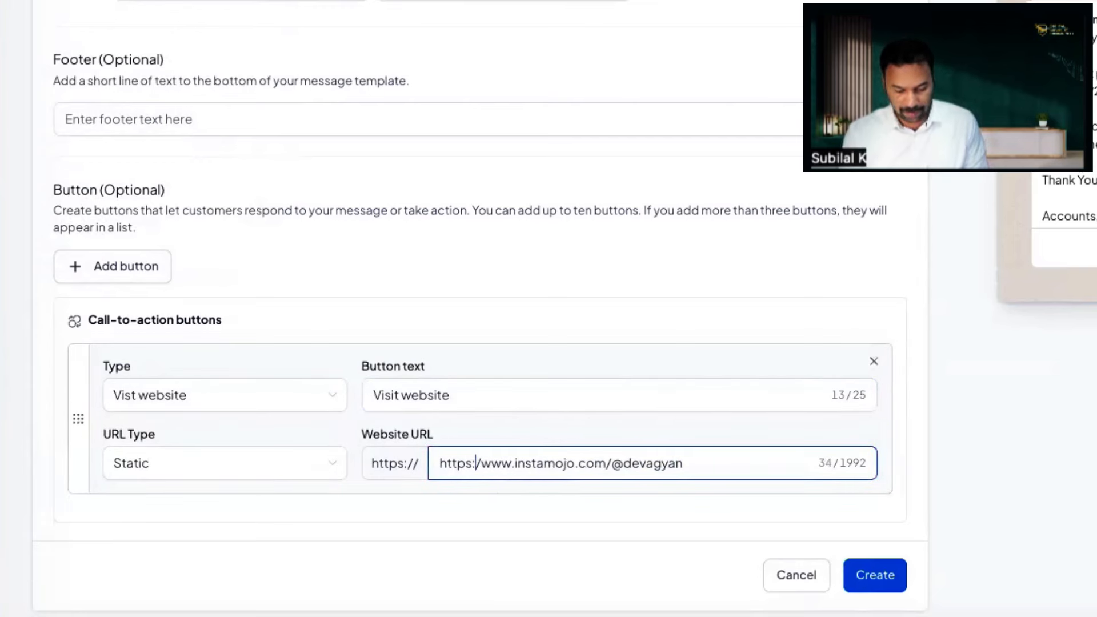
key(BackSpace)
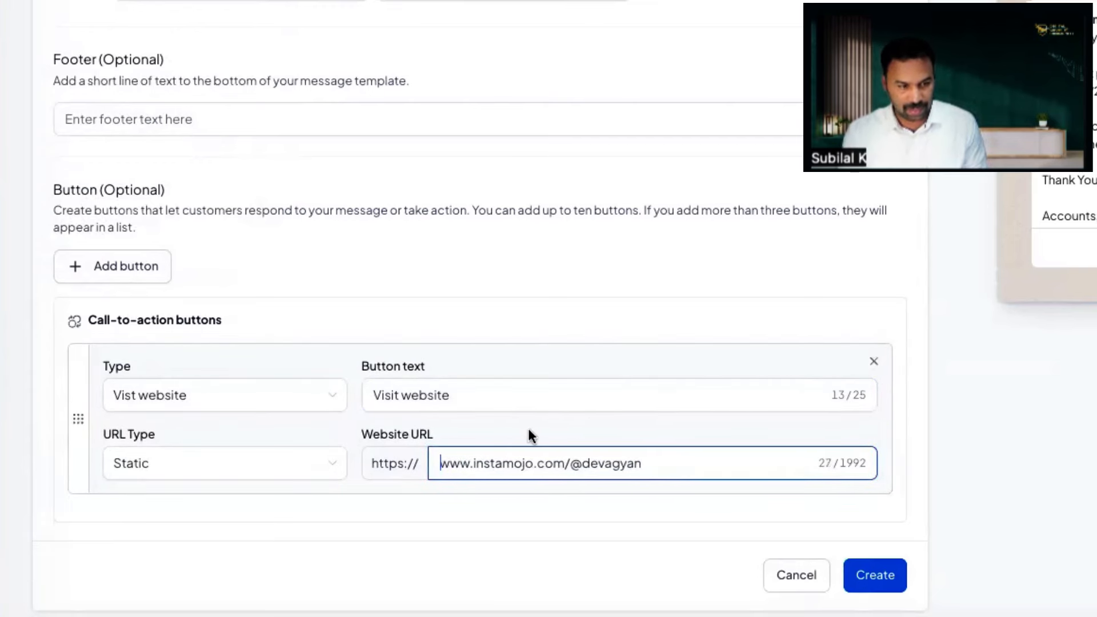
Step: Relabel the website button 'Pay Now'
click(488, 393)
triple_click(488, 393)
text(Pay Now)
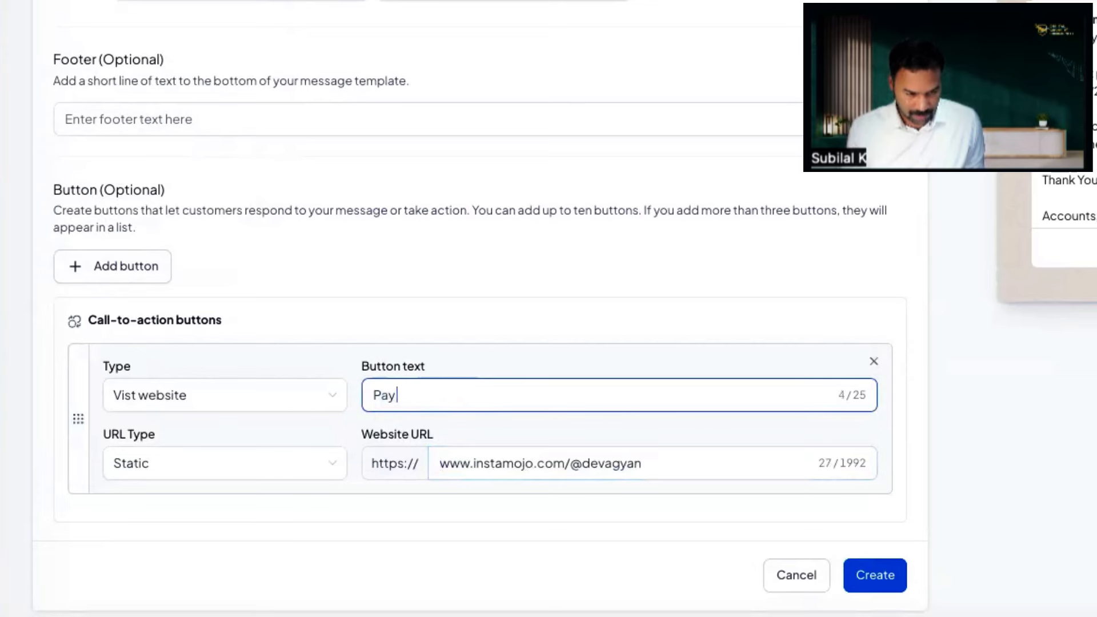
click(829, 315)
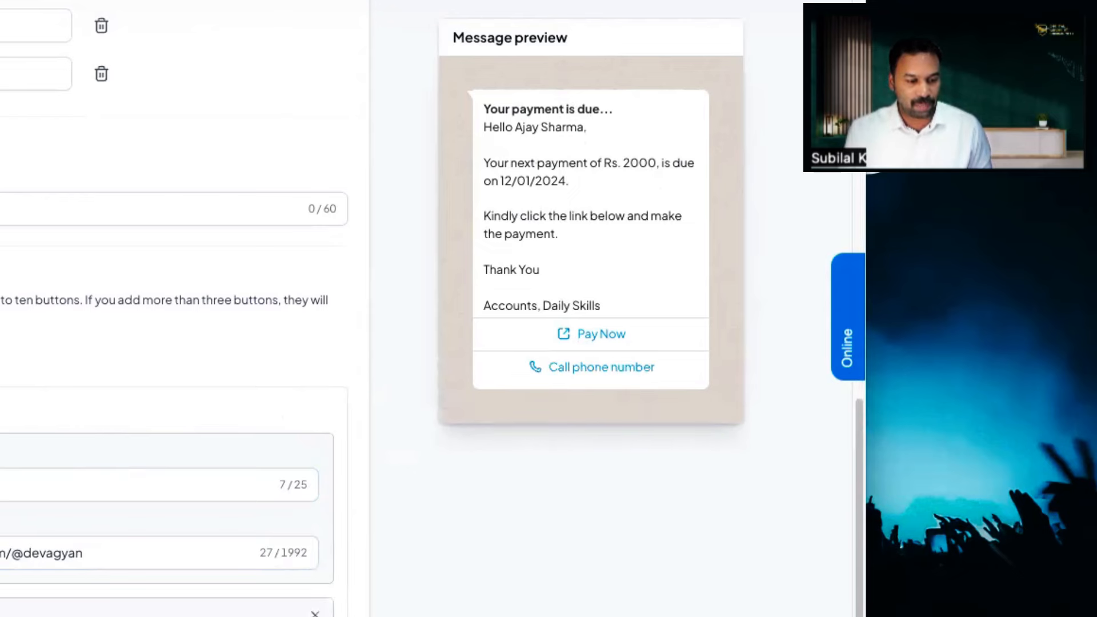
Step: Set the call button's country code to India (IN) and enter the phone number
scroll(183, 308, down, 3)
click(234, 464)
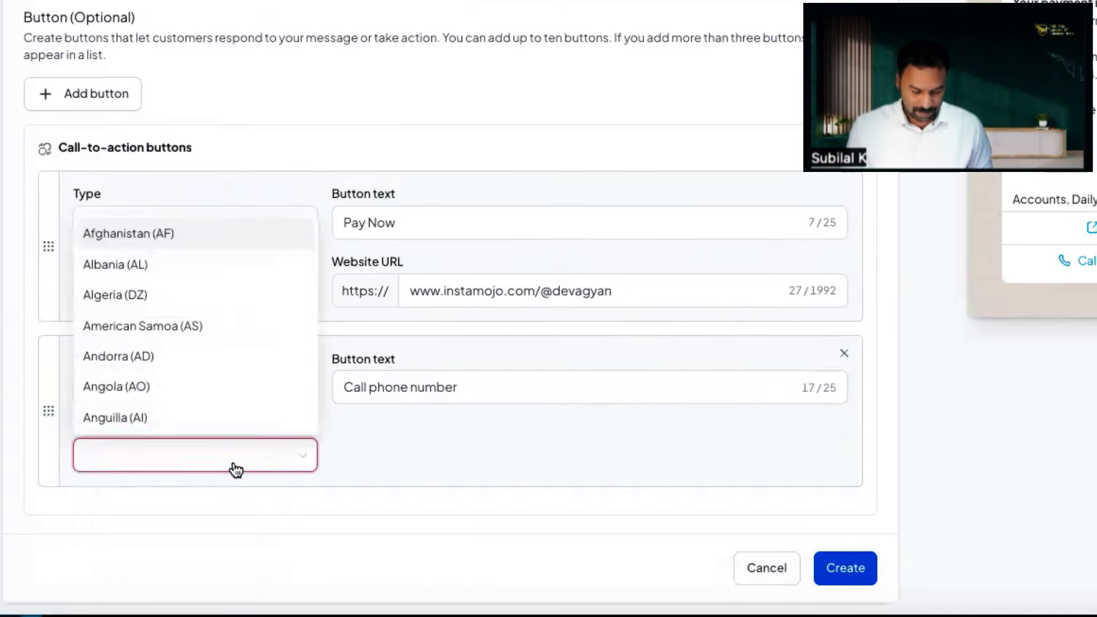
text(ind)
click(228, 521)
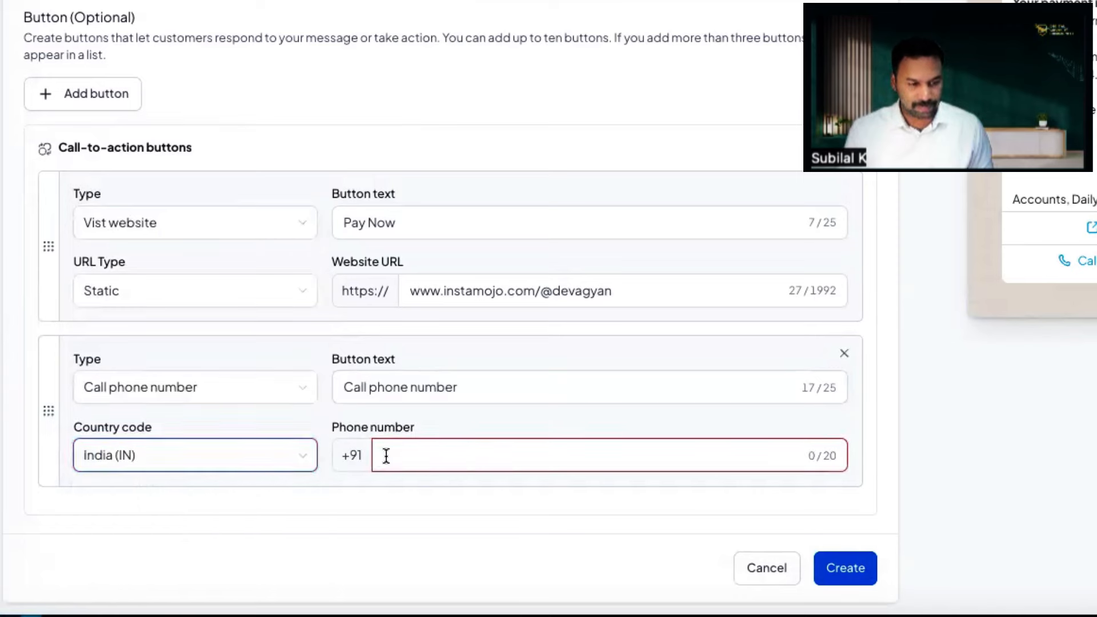
click(385, 456)
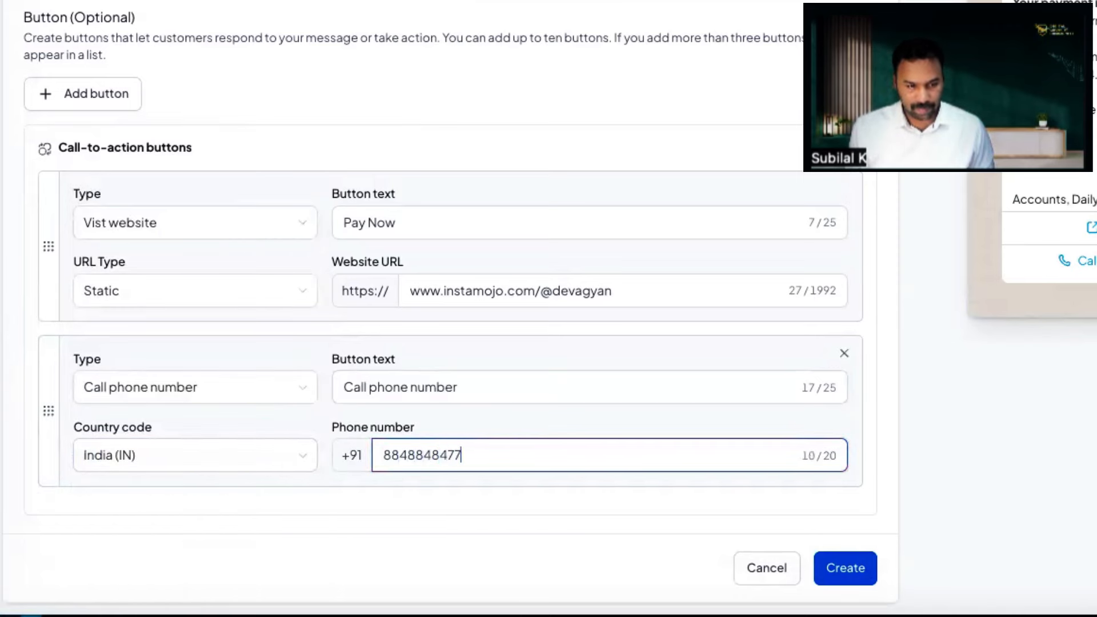
Step: Rename the call button's label to 'Talk to us'
click(469, 390)
key(ctrl+a)
text(Talk y)
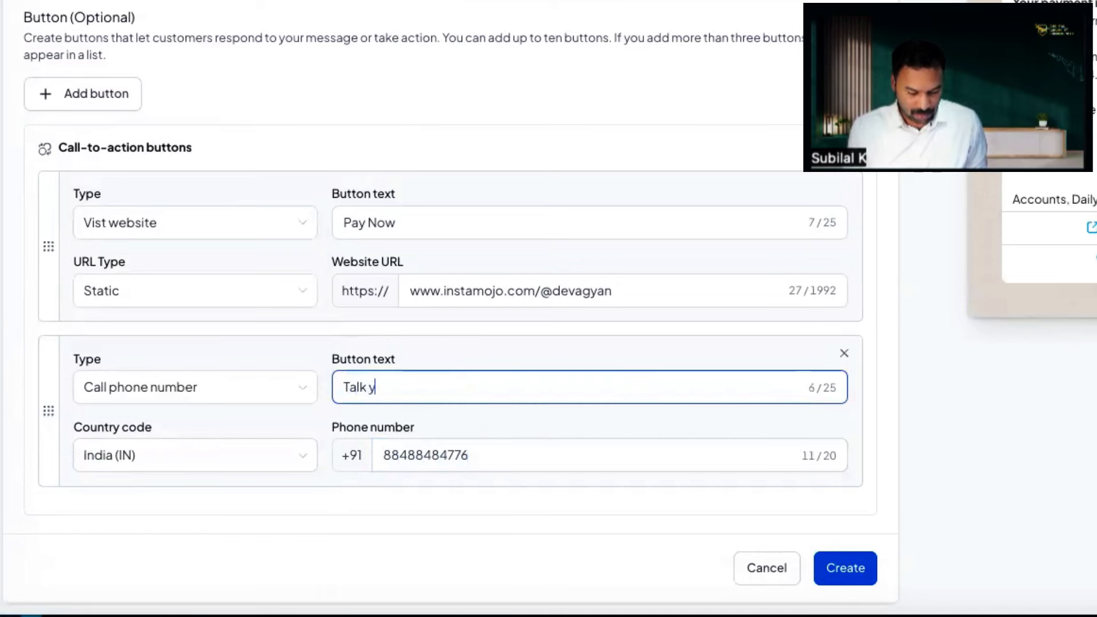
key(BackSpace)
text(to us)
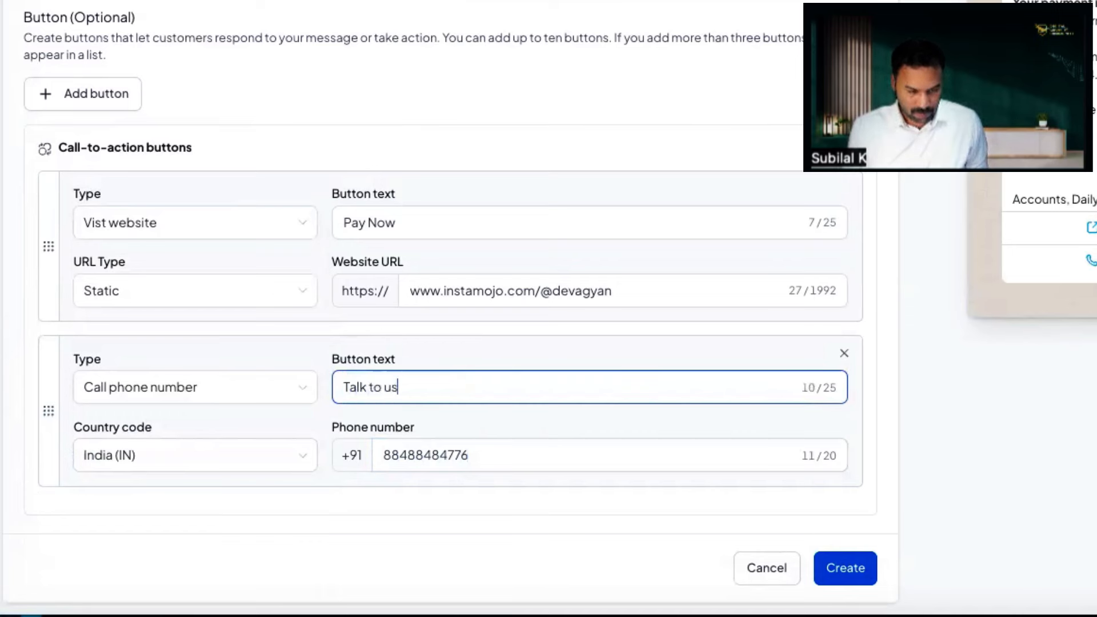
click(540, 521)
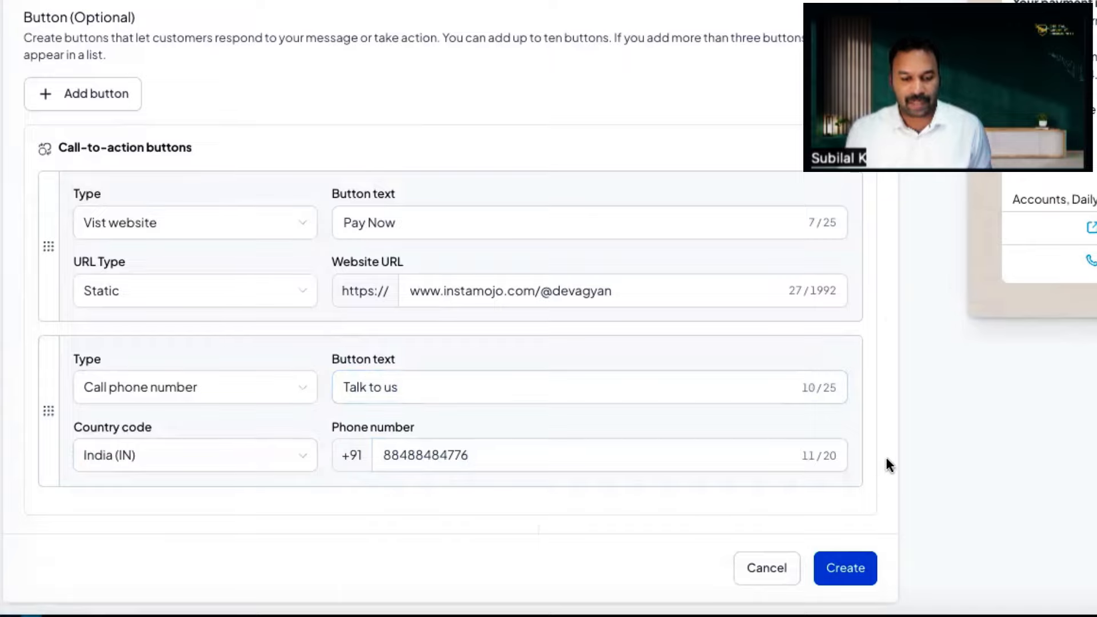
scroll(889, 459, up, 10)
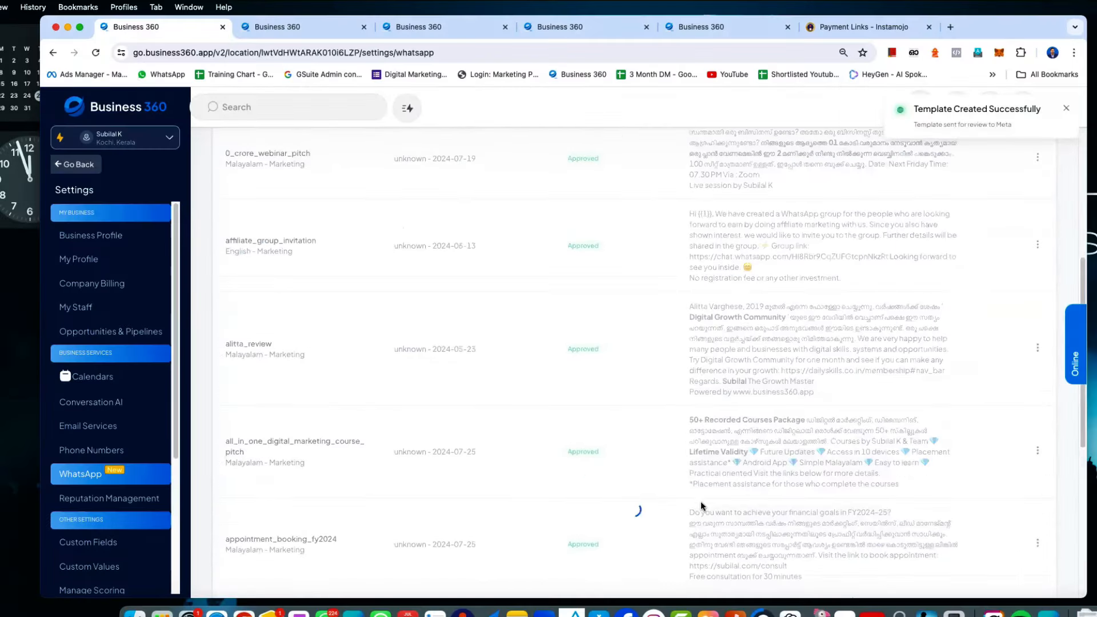
Step: Leave Settings for the main menu and open the Automation section
scroll(698, 502, up, 10)
scroll(602, 437, down, 3)
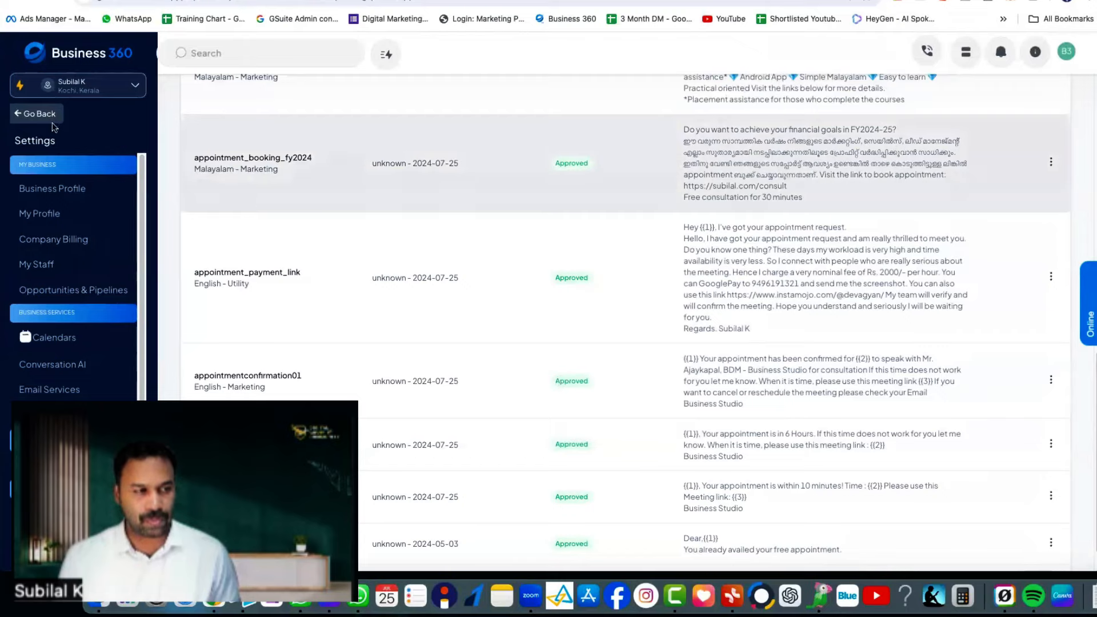
click(56, 117)
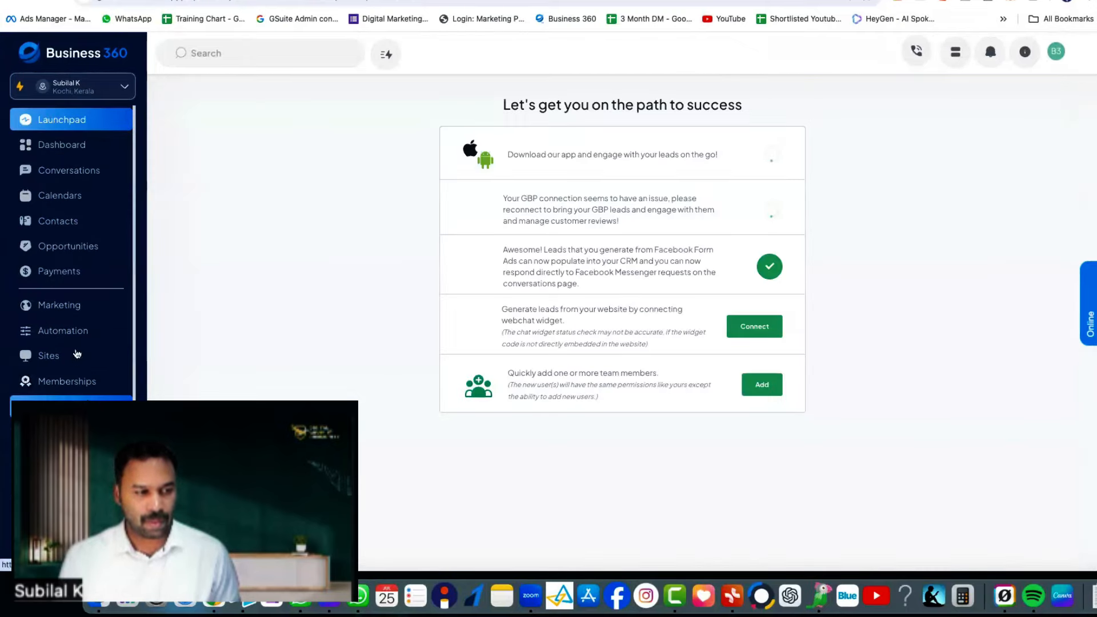
click(81, 337)
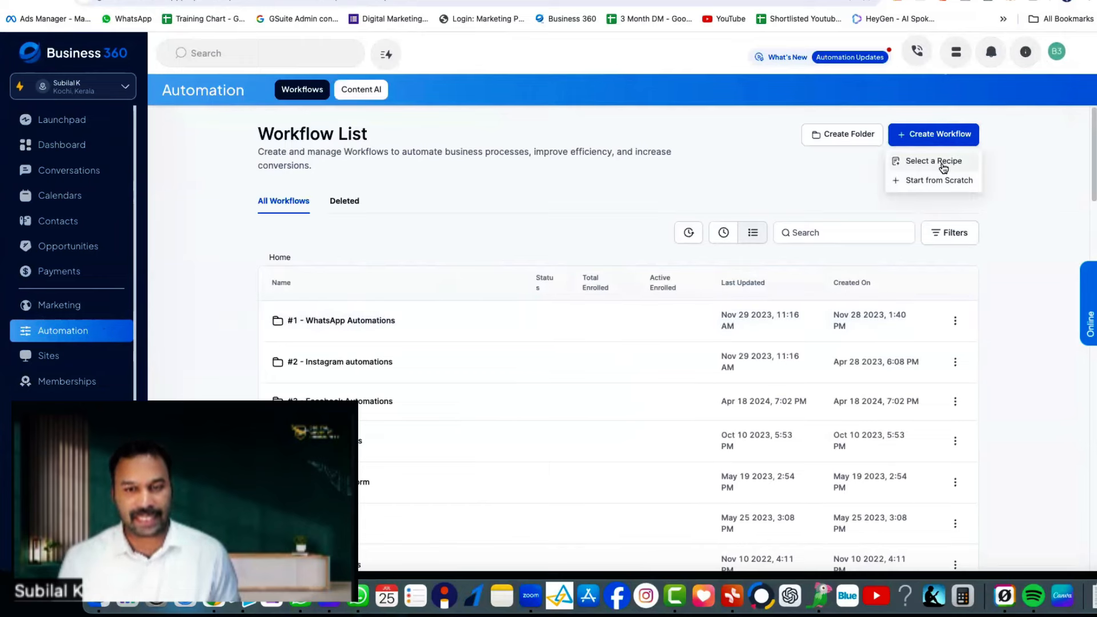
Step: Start a workflow from scratch and name it 'Payment renewal workflow'
click(943, 167)
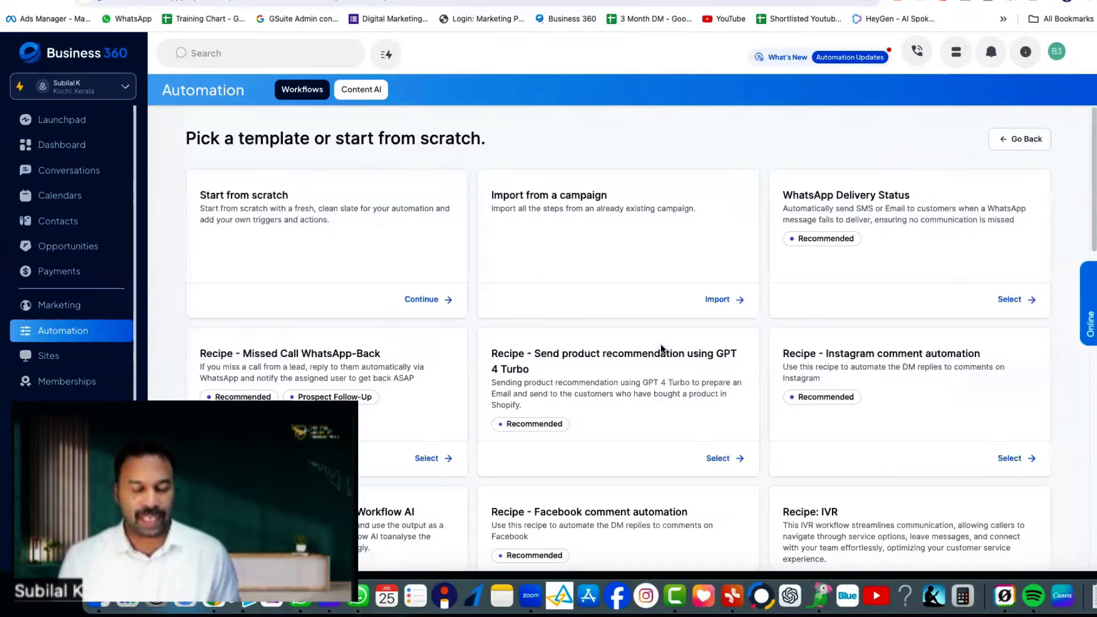
scroll(666, 389, down, 10)
scroll(668, 393, up, 6)
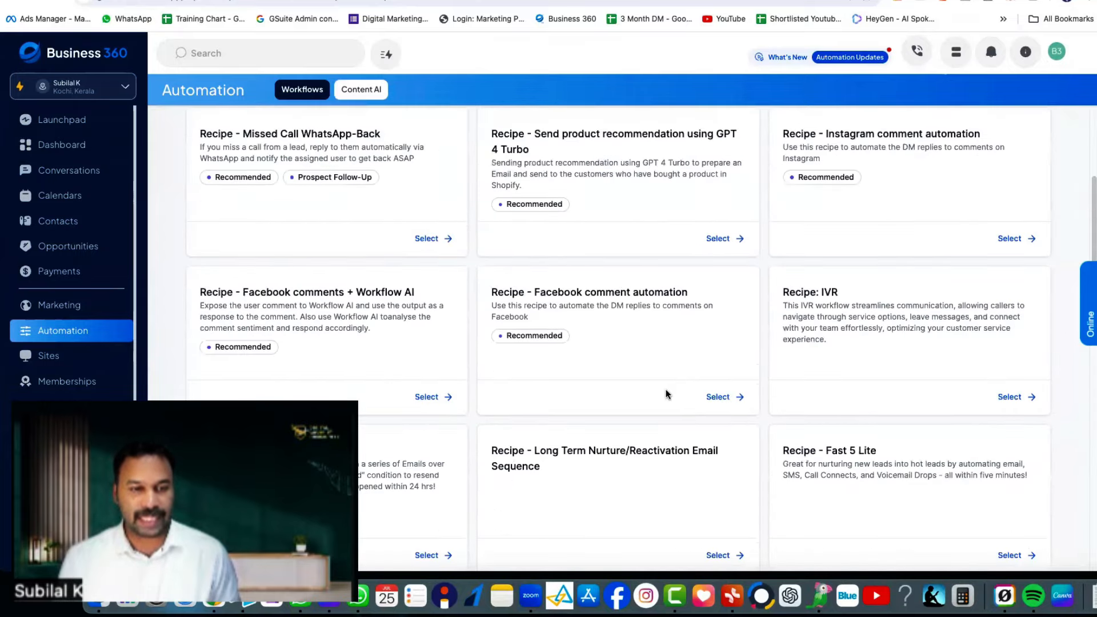
scroll(646, 383, up, 5)
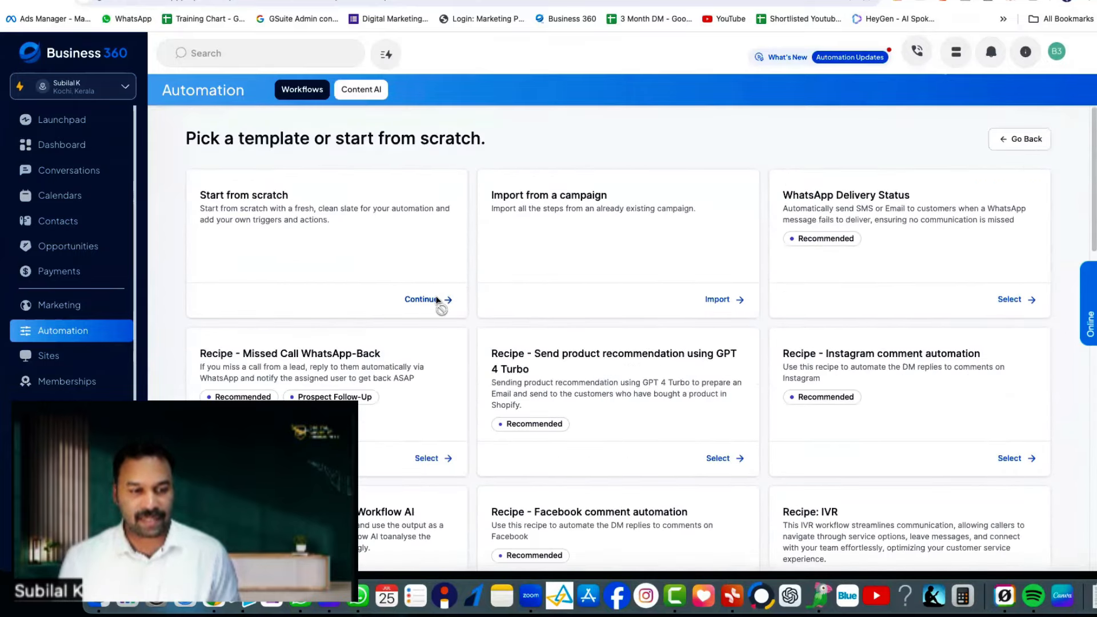
click(423, 299)
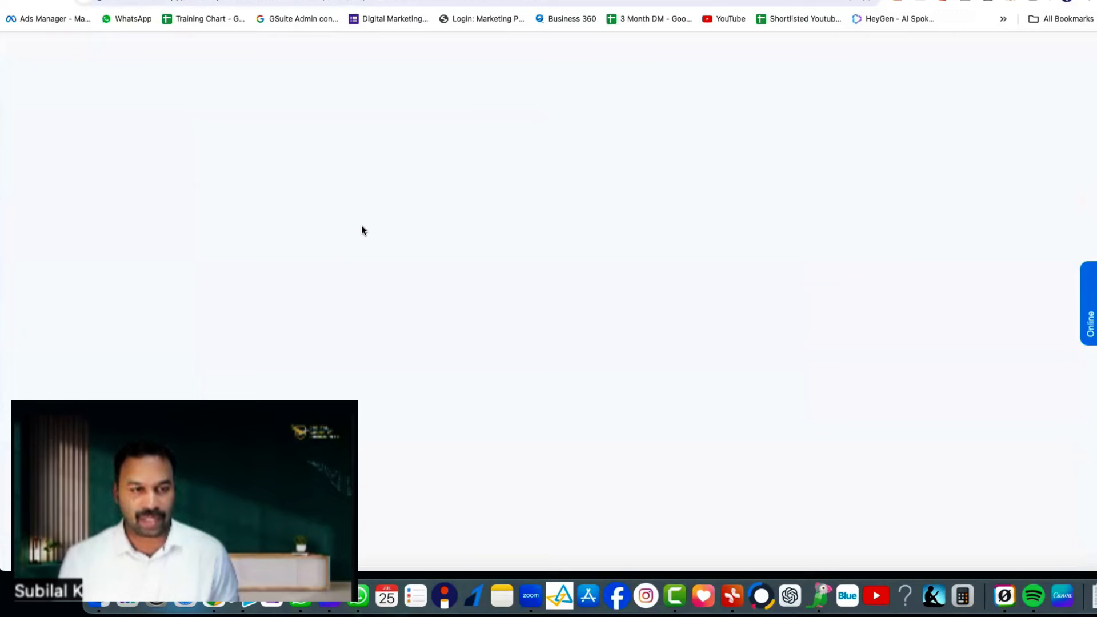
text(fl)
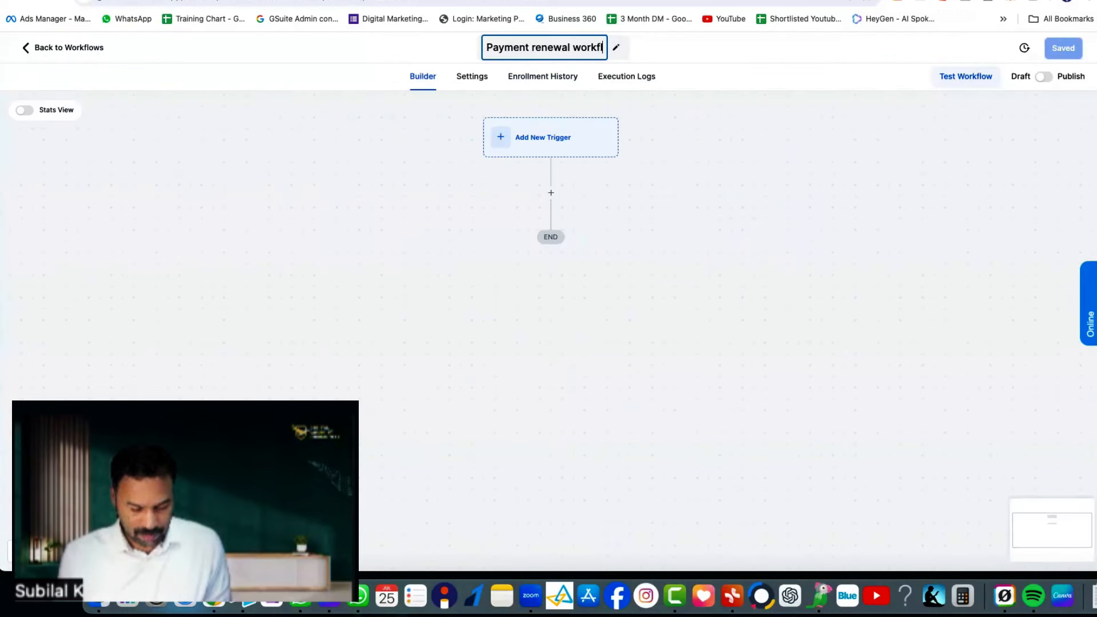
text(ow)
key(Return)
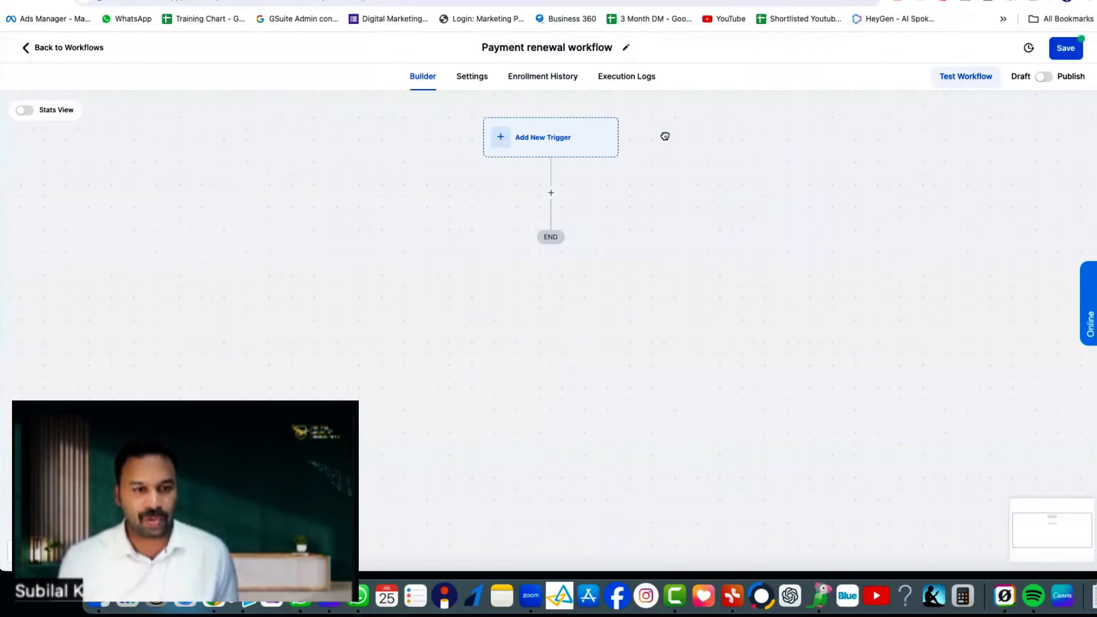
Step: Add a new trigger and search the trigger list for 'date'
click(537, 141)
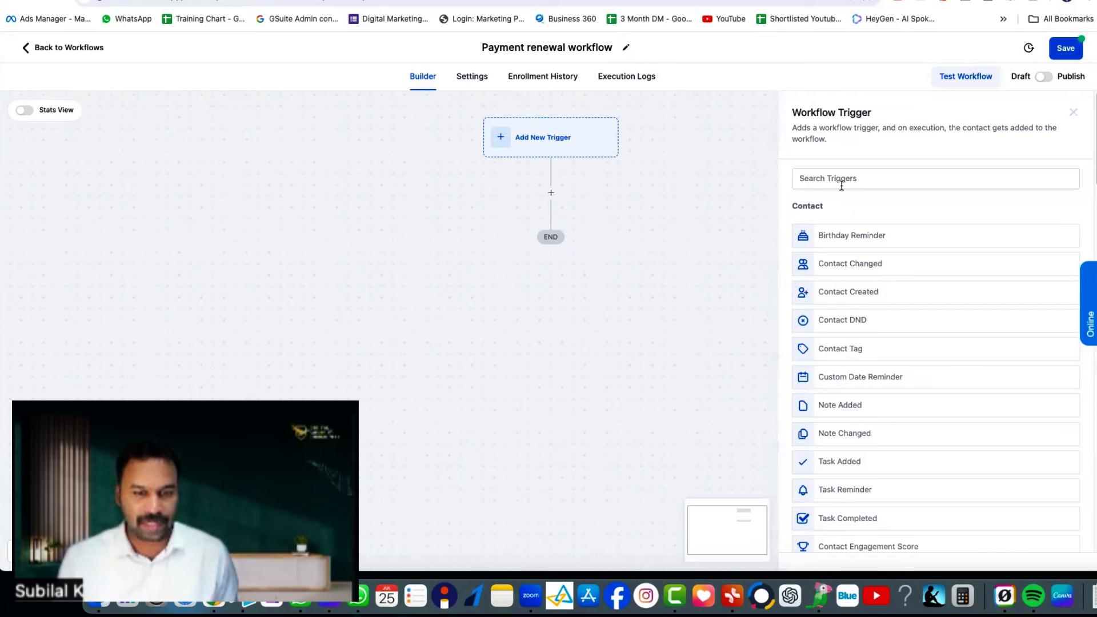
click(804, 177)
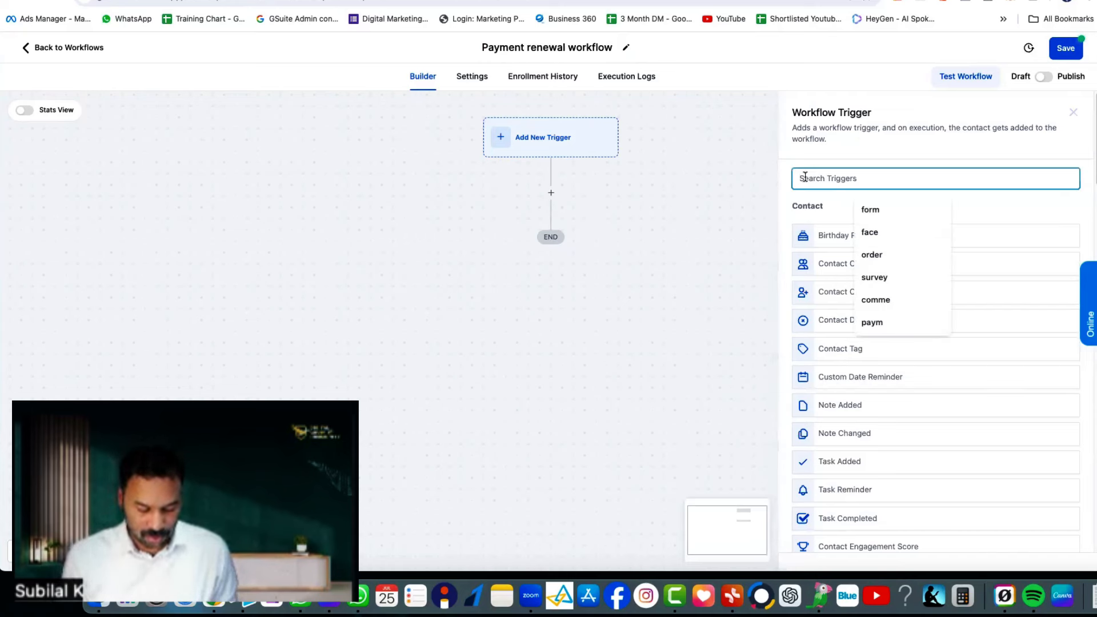
text(date)
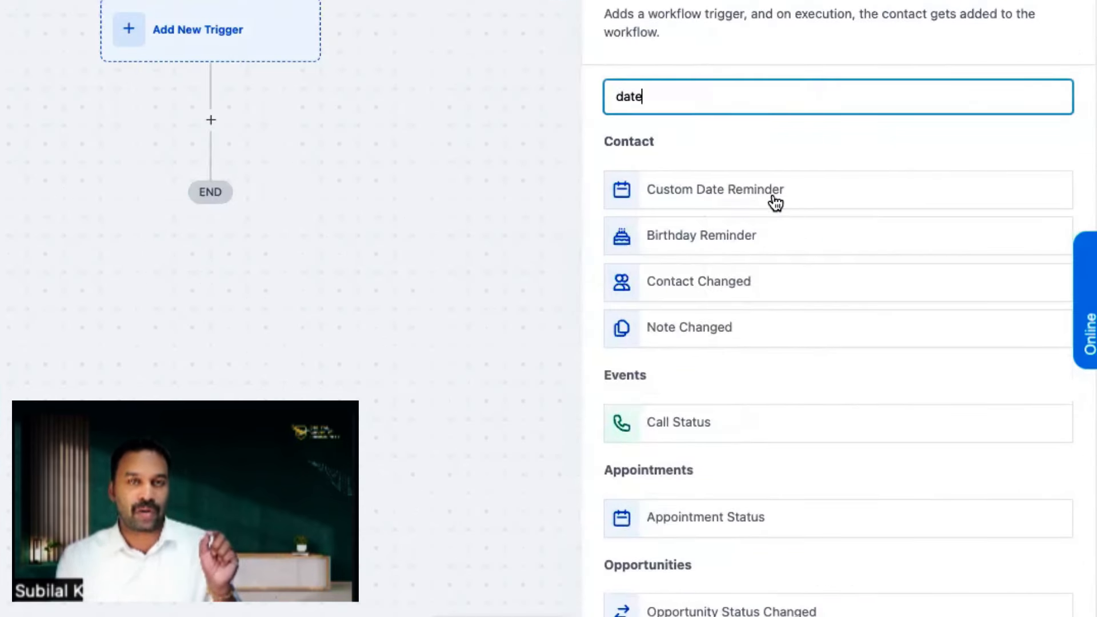
Step: Choose the Custom Date Reminder trigger, filtered on Custom Date Field Renewal Date for Course
click(776, 202)
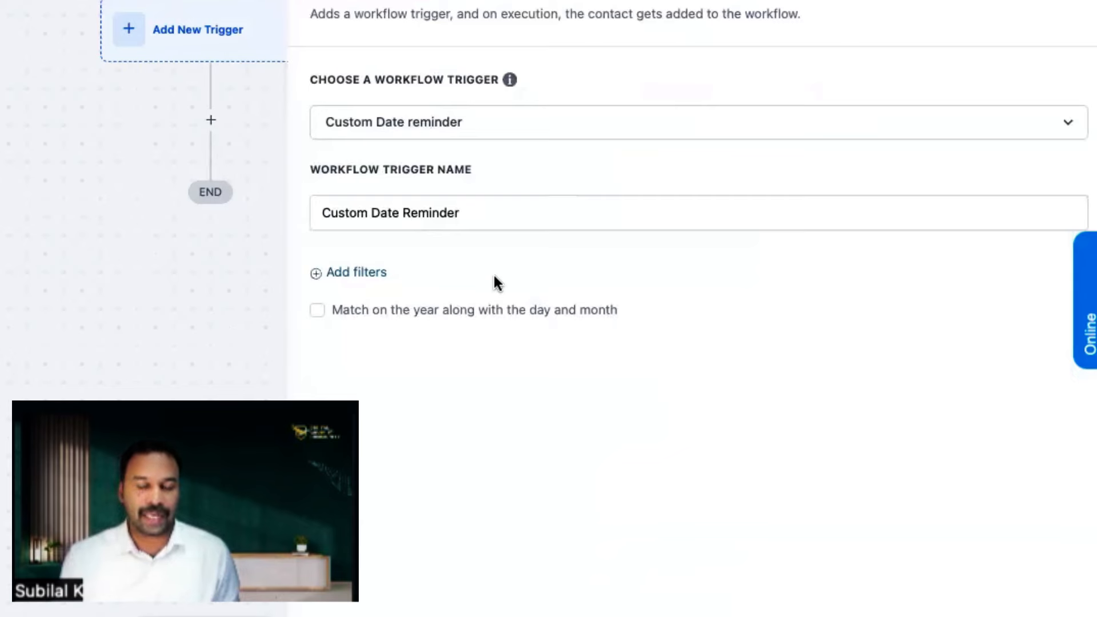
click(379, 274)
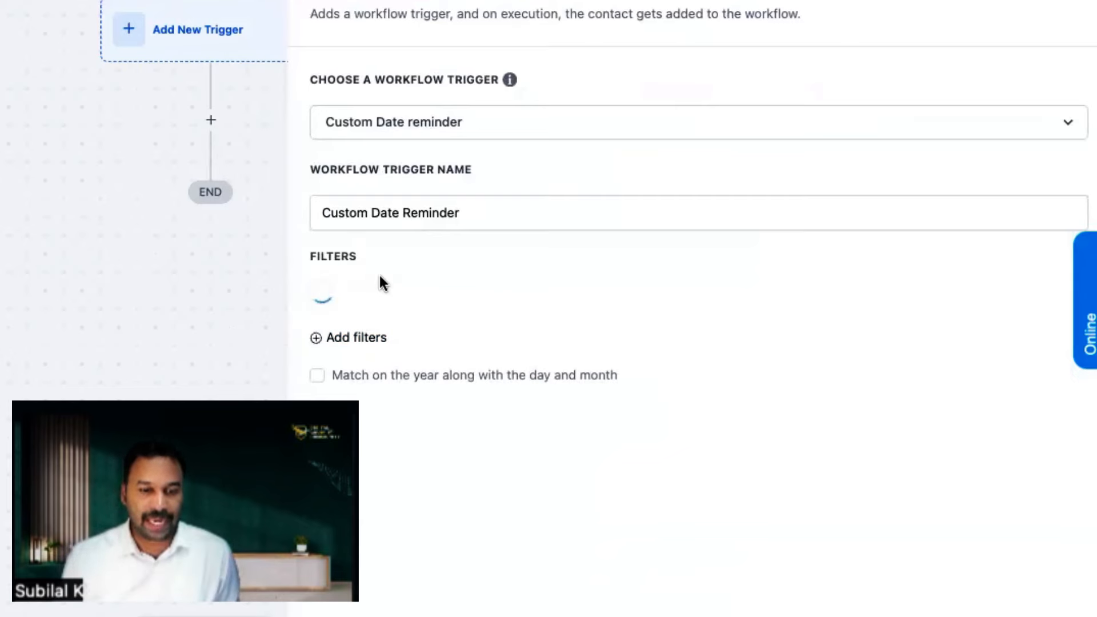
click(455, 302)
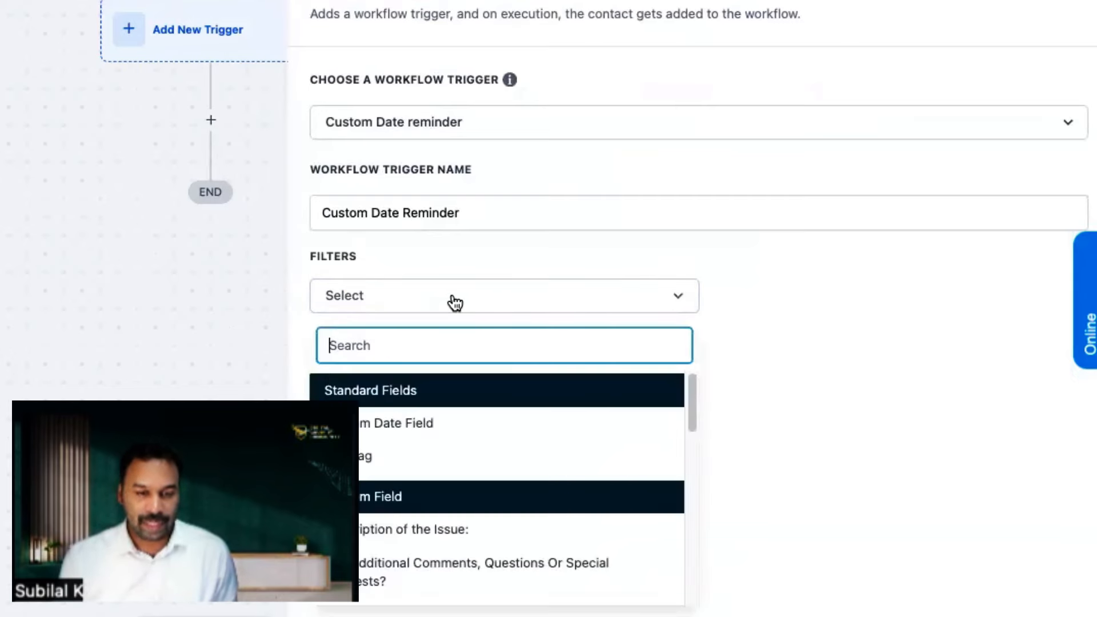
click(430, 425)
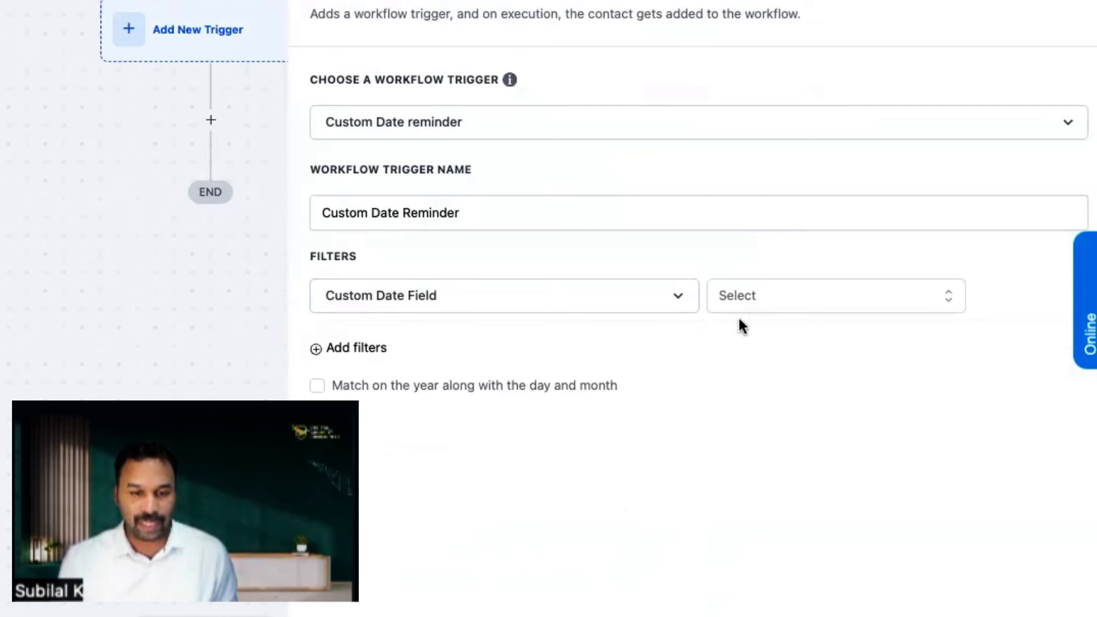
click(746, 301)
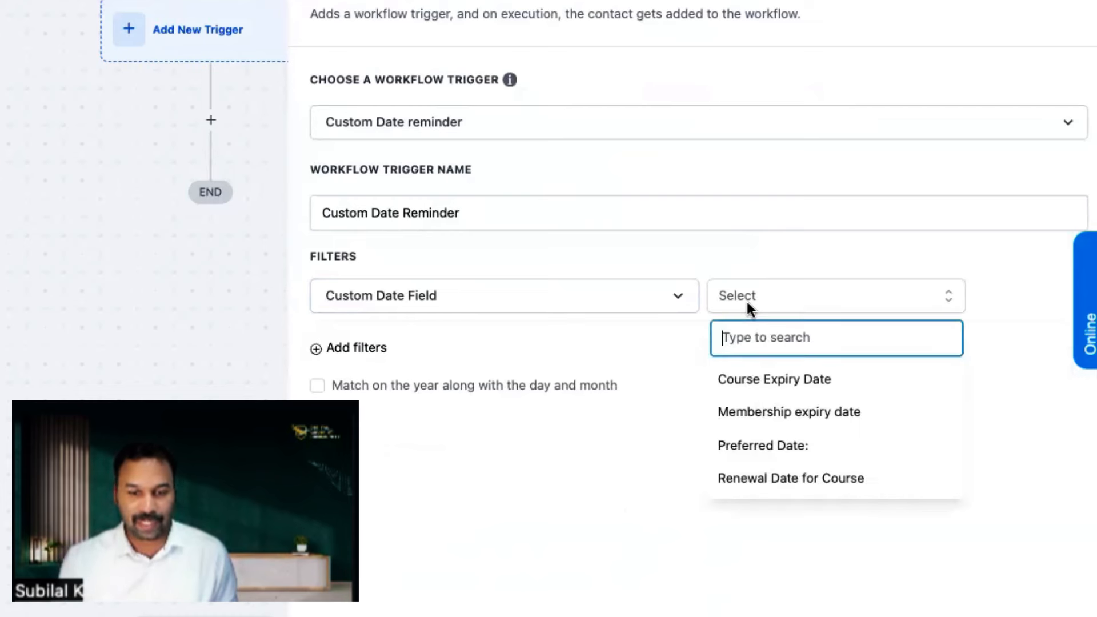
click(811, 482)
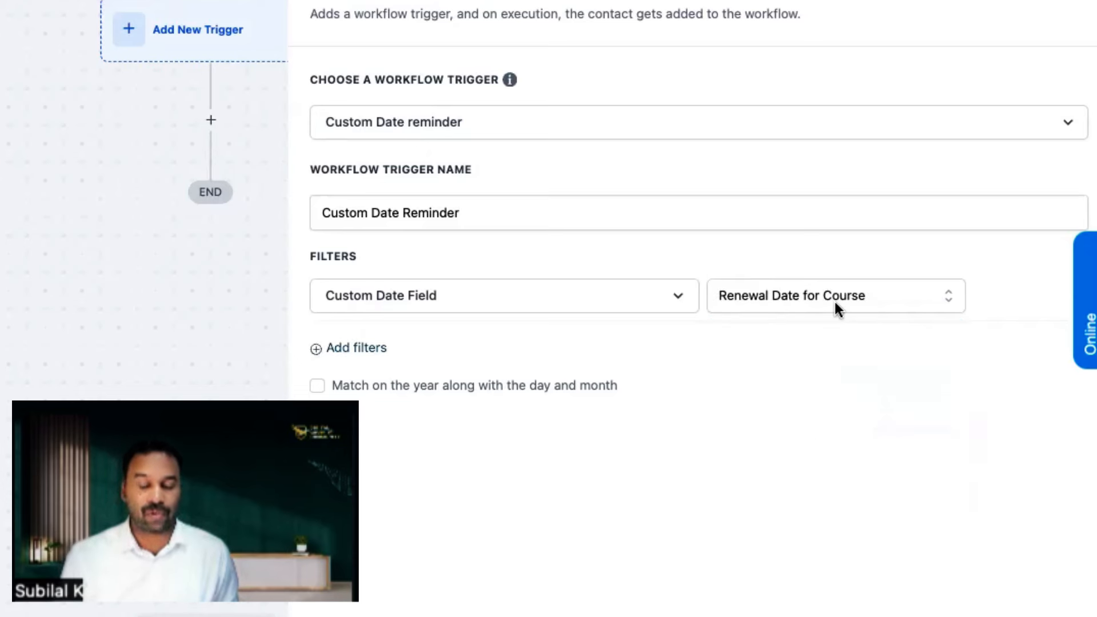
Step: Make the trigger fire 2 days before that date and confirm it
click(379, 350)
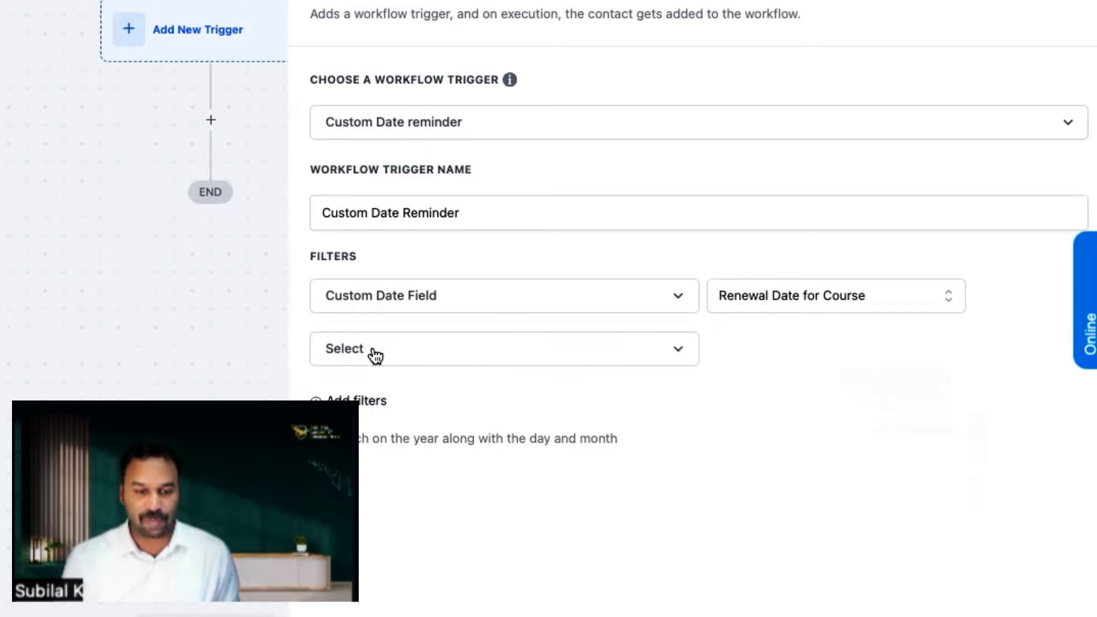
click(392, 356)
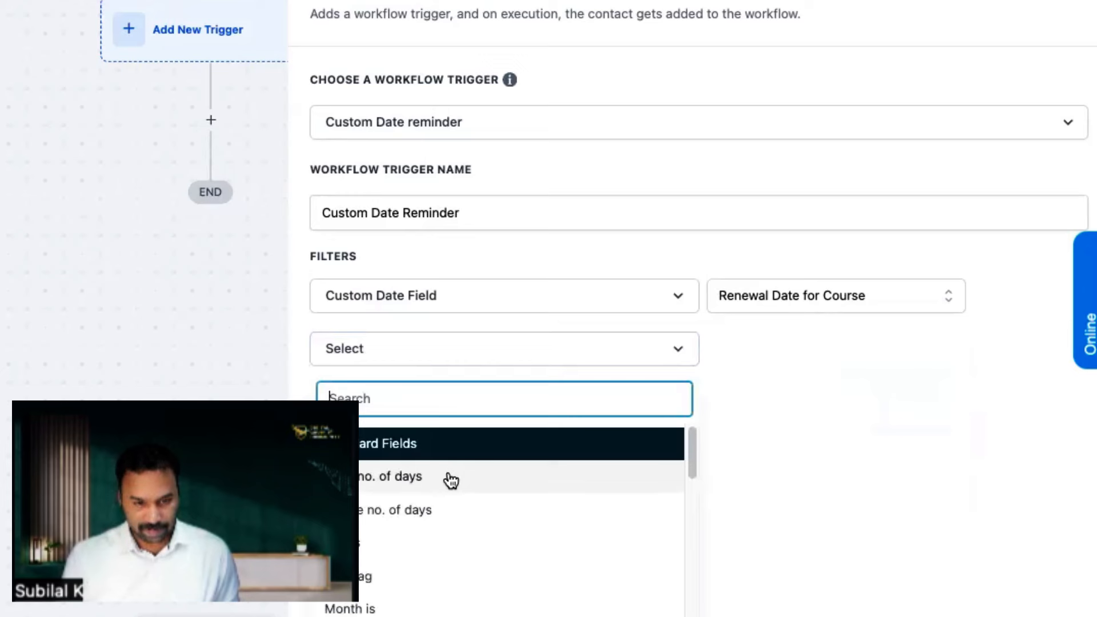
click(450, 521)
click(738, 346)
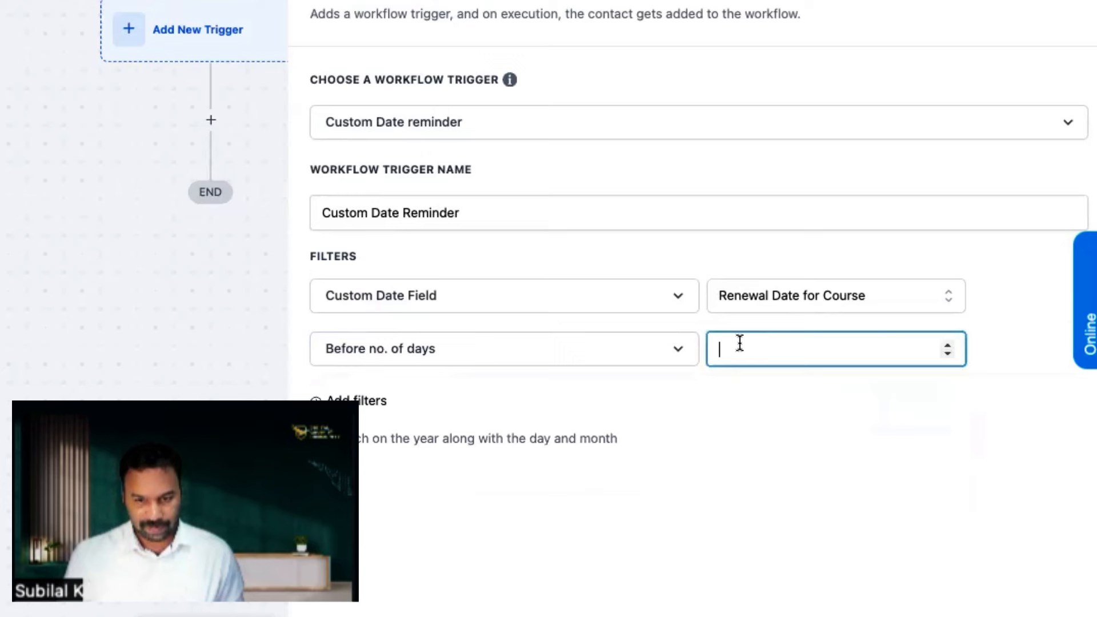
text(2)
click(722, 483)
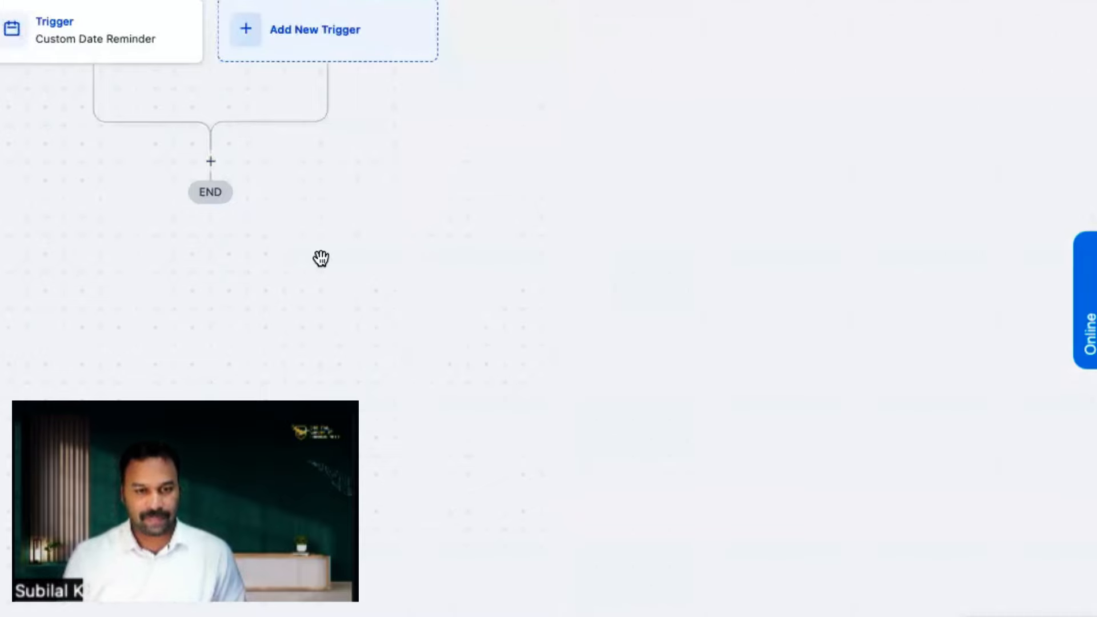
Step: Add a WhatsApp action after the trigger using the payment_renewal_reminder (en) template
click(210, 162)
text(wha)
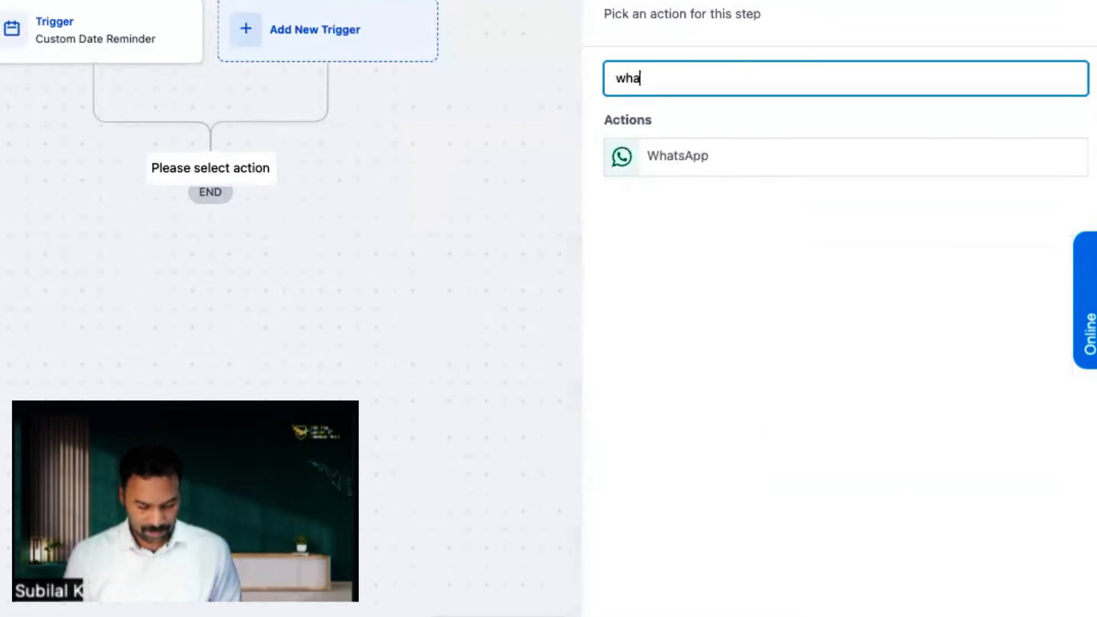
text(t)
click(680, 158)
click(705, 203)
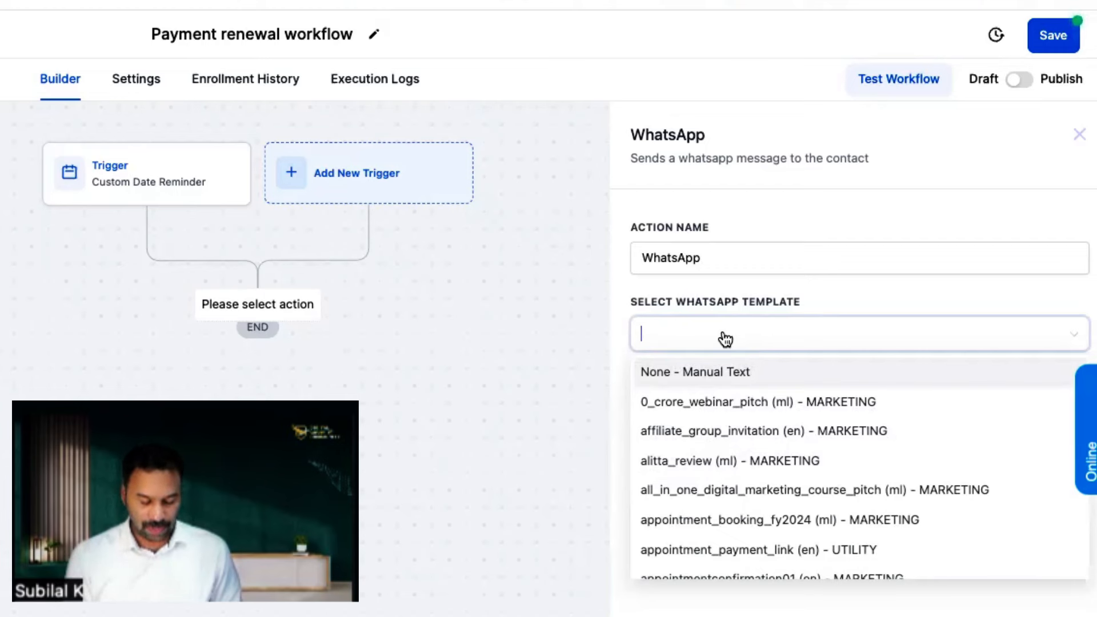
text(pay)
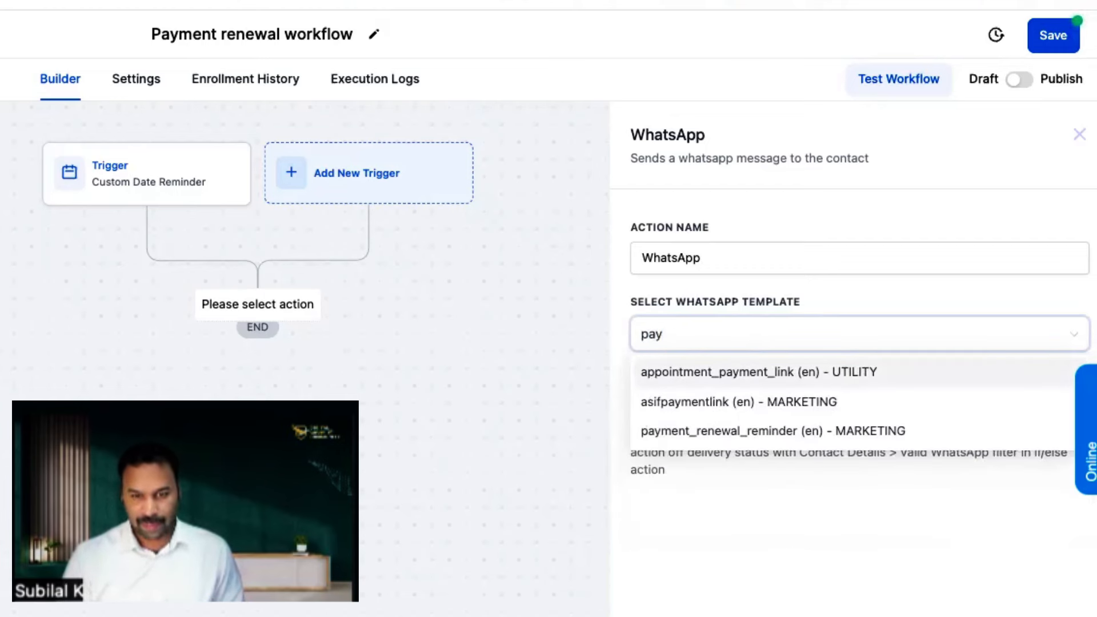
click(806, 431)
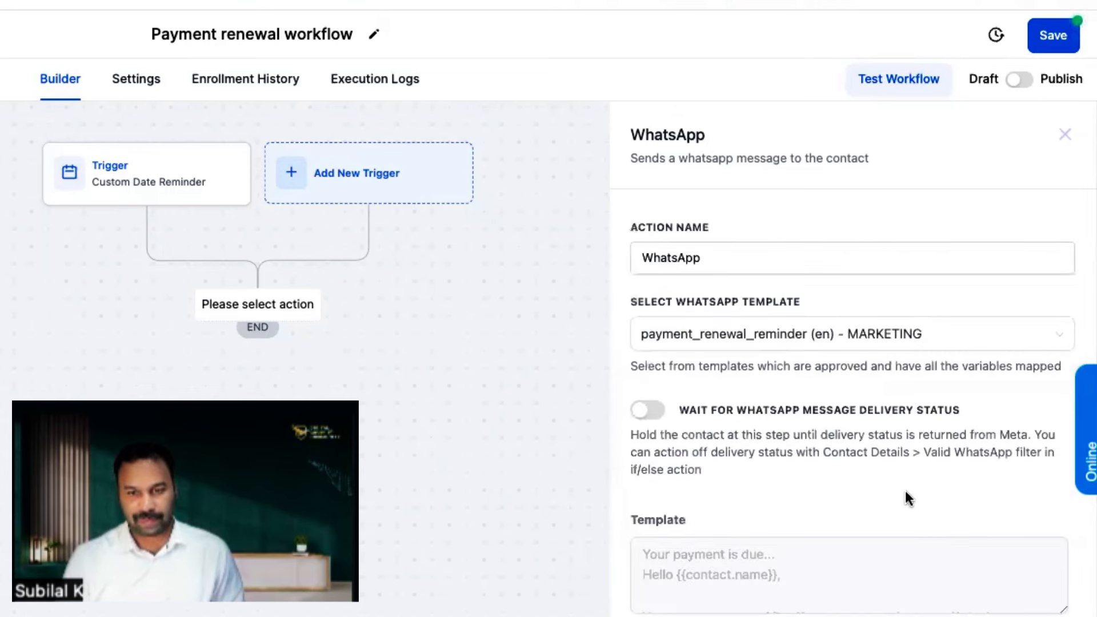
drag(1064, 609, 1064, 616)
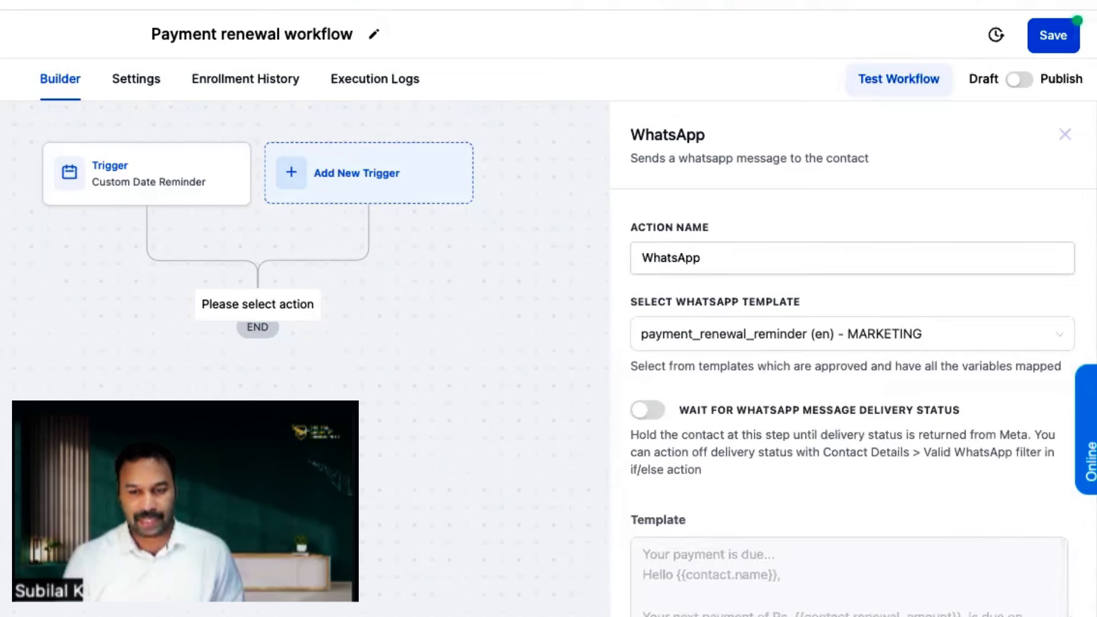
scroll(849, 611, down, 1)
Step: Save the WhatsApp step, switch the workflow from Draft to Publish, and save it
click(1023, 616)
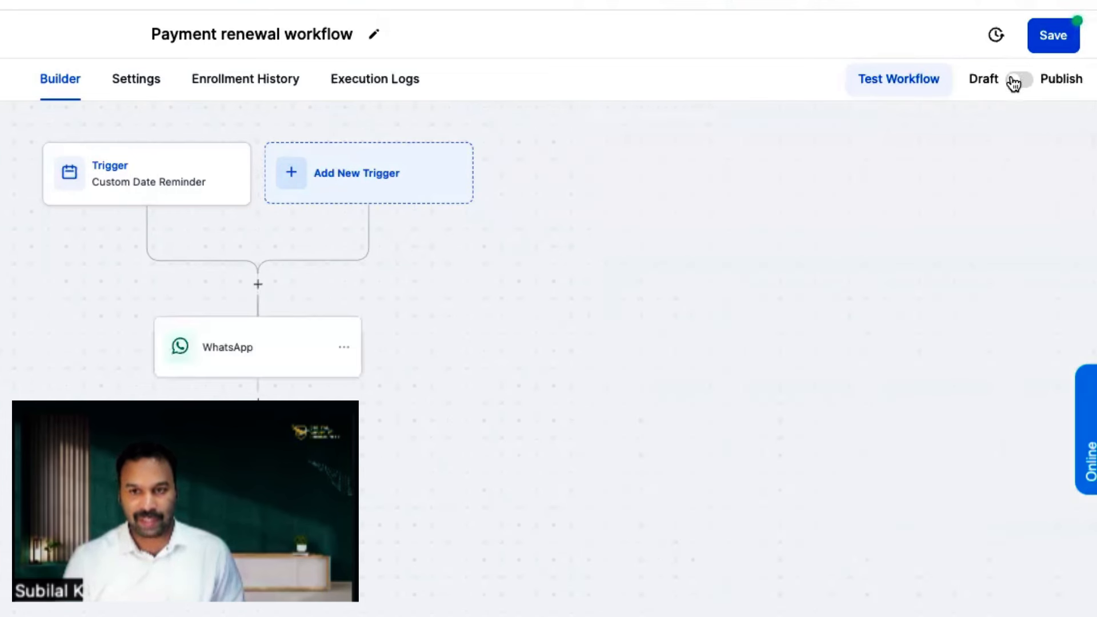
click(1023, 83)
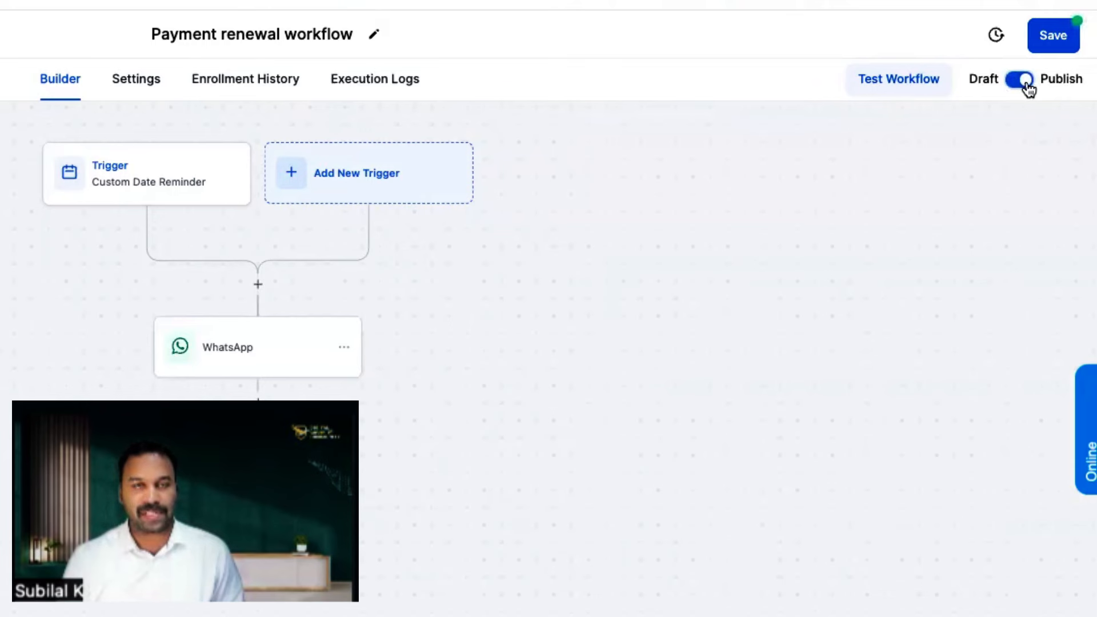
click(1053, 36)
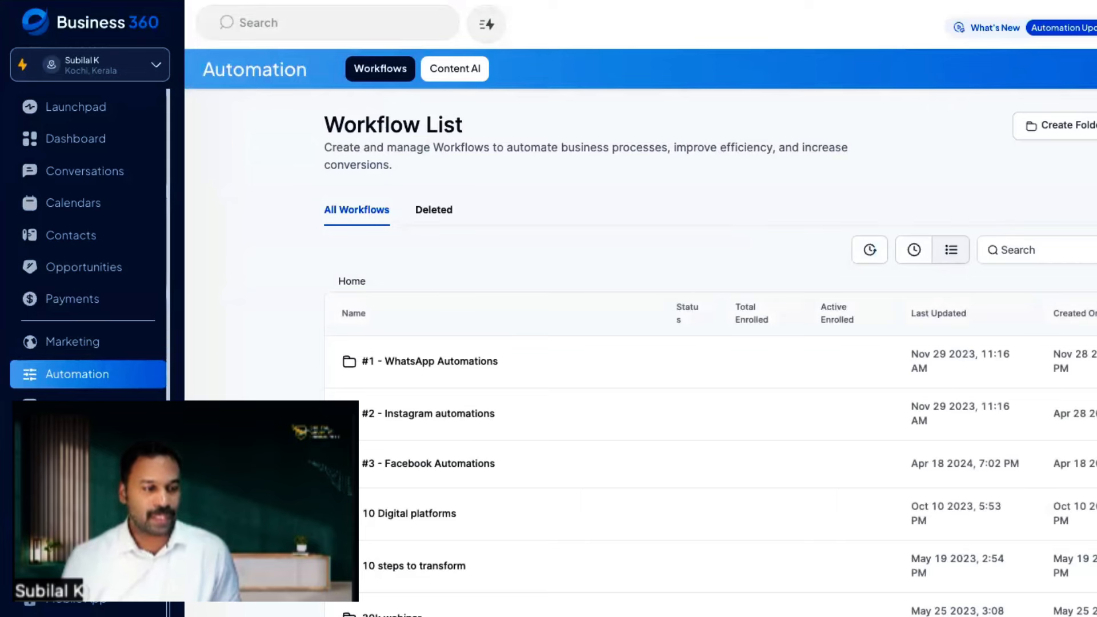
Step: Select the test contact in Contacts and start adding it to an automation, acknowledging the bulk-action notice
click(81, 237)
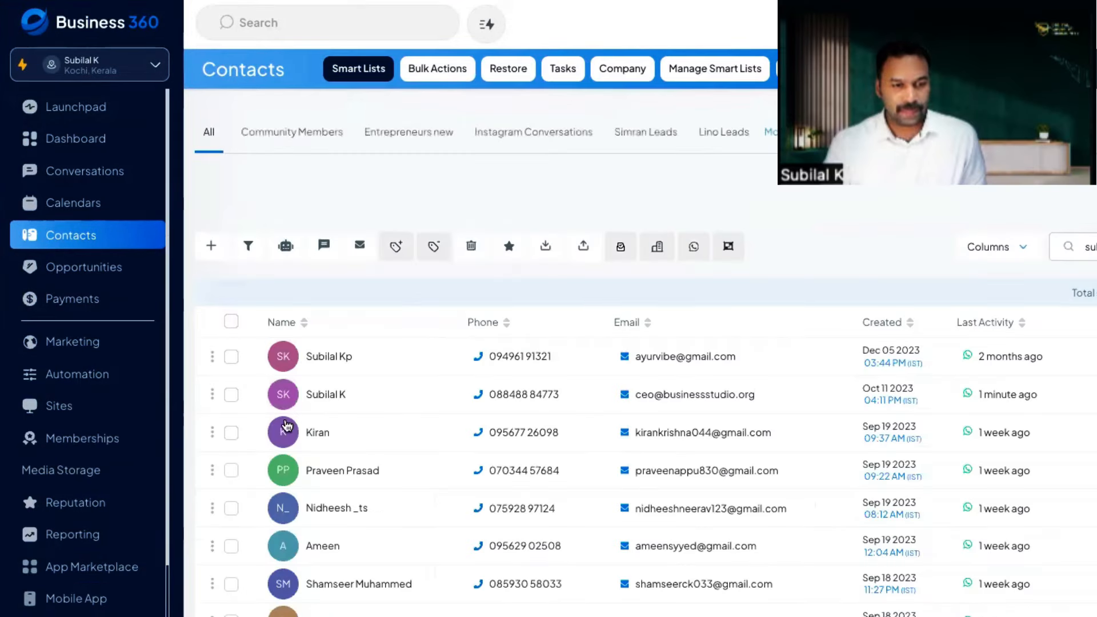
click(231, 395)
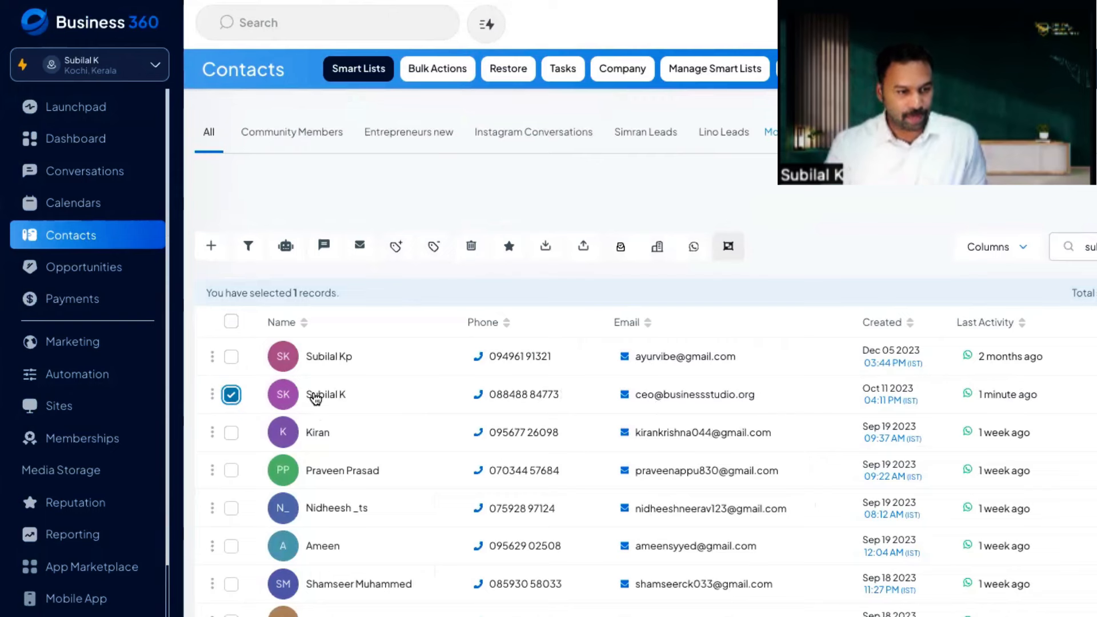
click(287, 253)
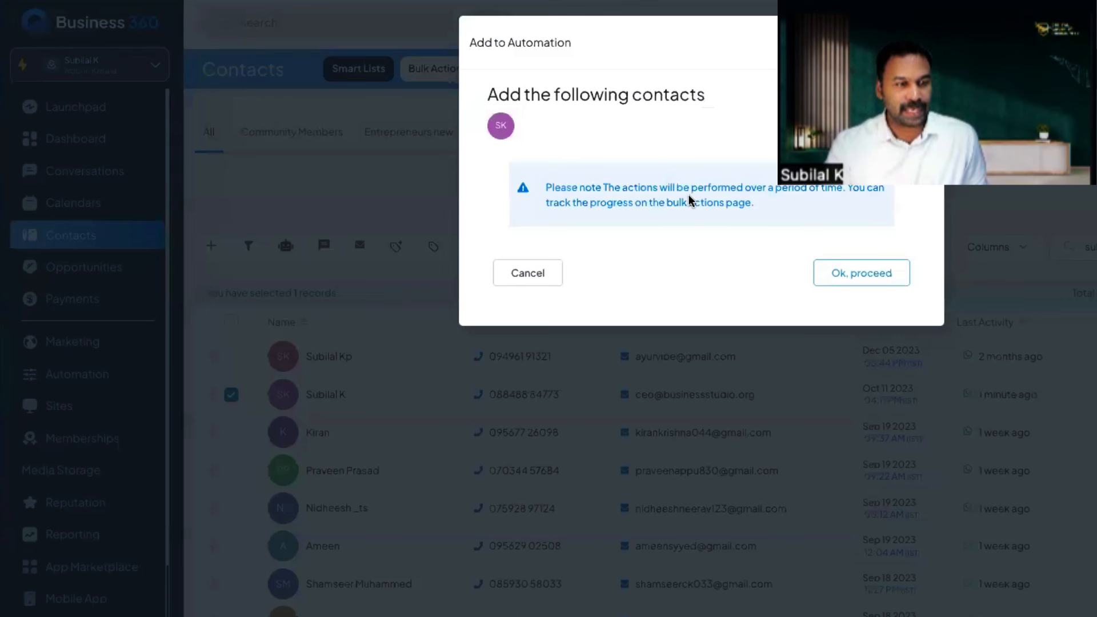
click(830, 285)
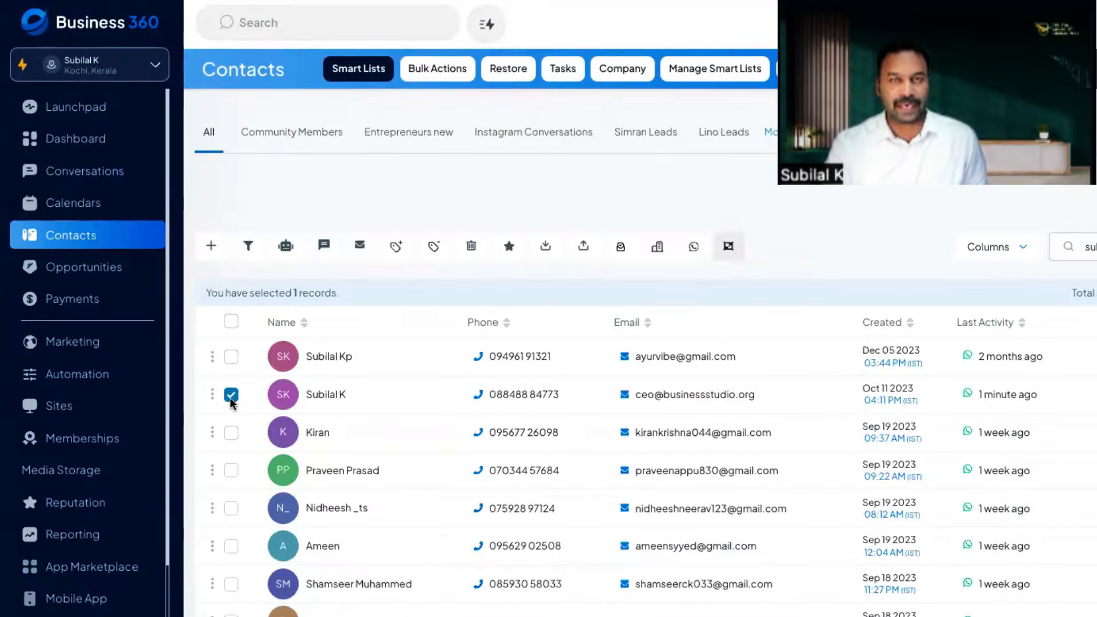
Step: Enrol the contact in the Payment renewal workflow as bulk action 'test' and check its progress
click(287, 247)
click(851, 269)
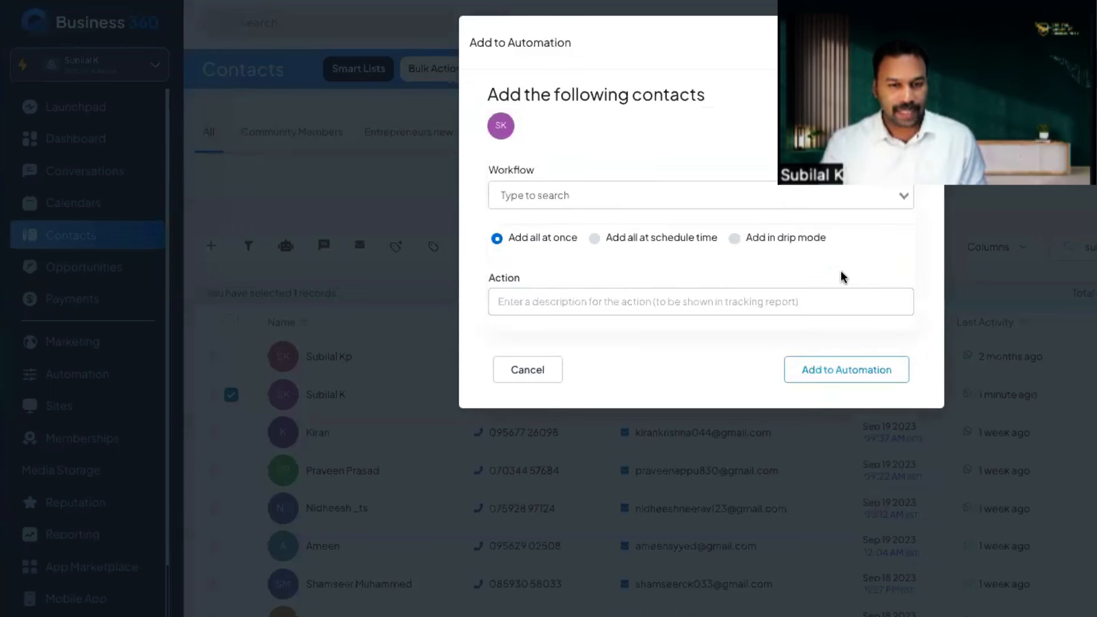
click(617, 197)
text(payme)
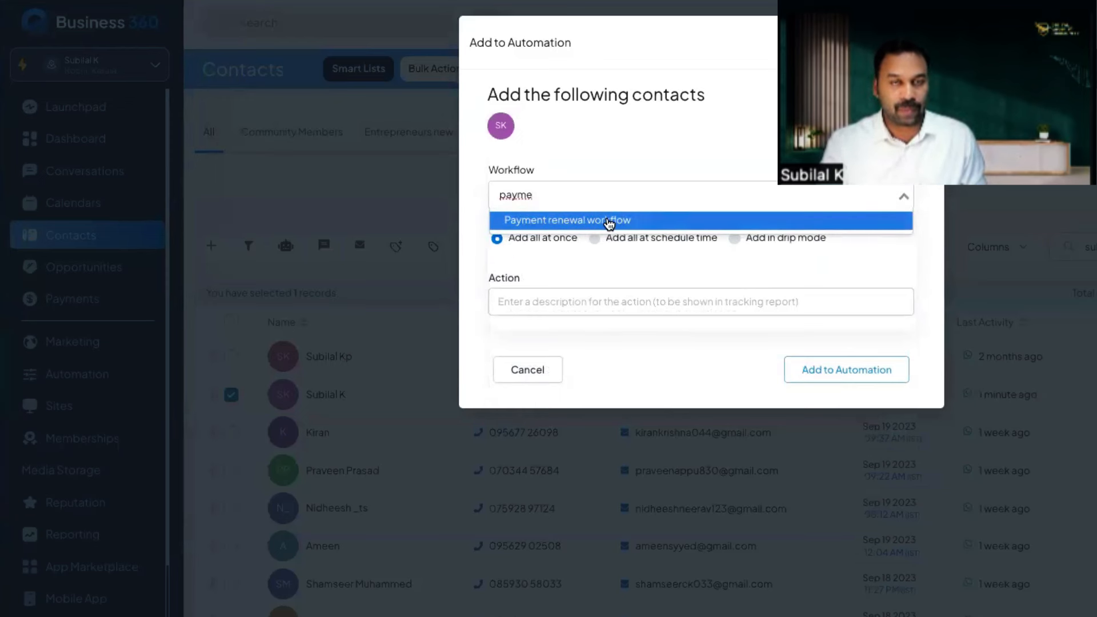
click(609, 222)
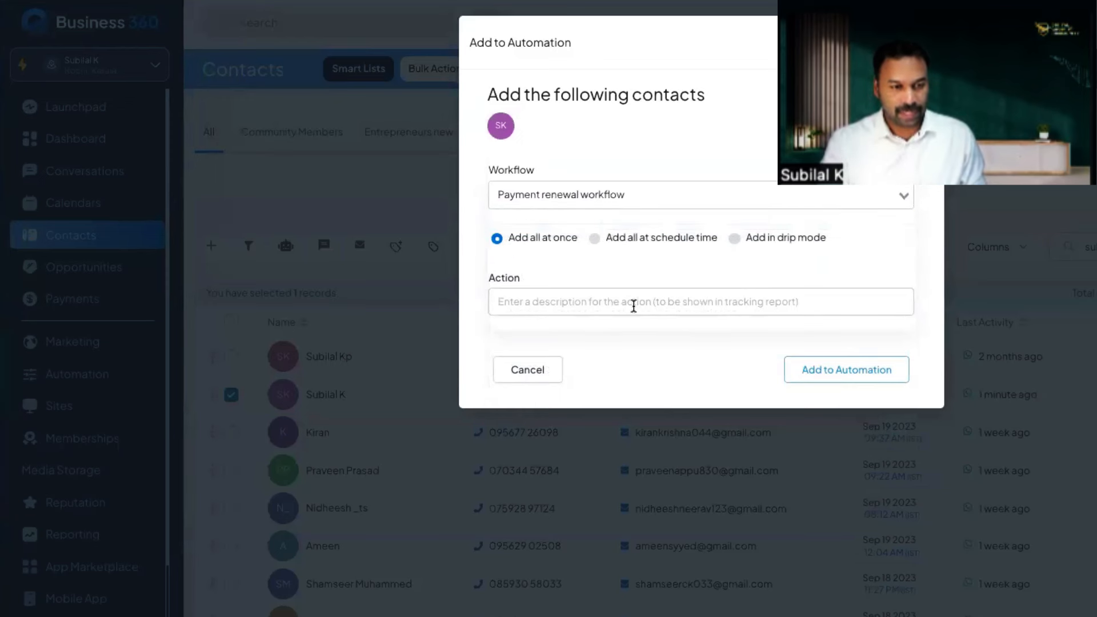
click(631, 304)
text(te)
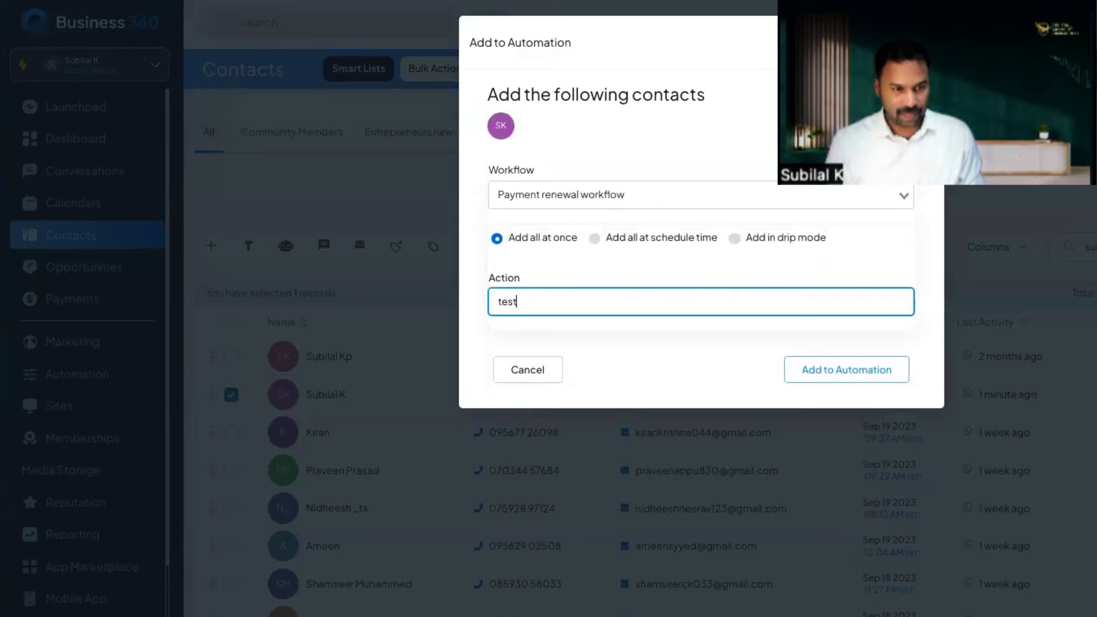
text(st)
click(855, 376)
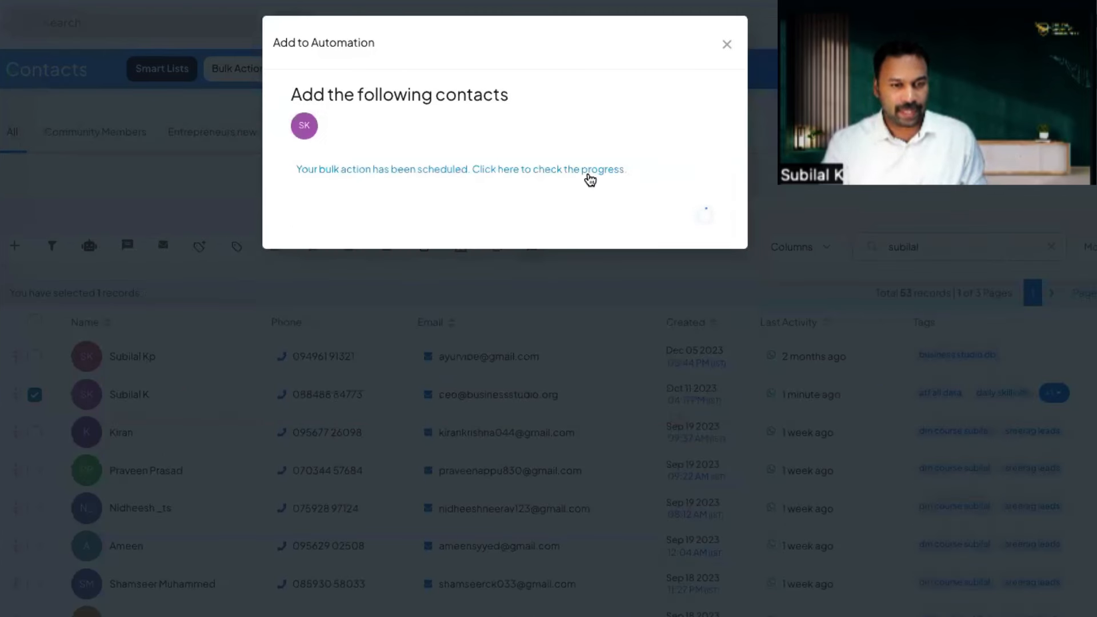
click(568, 171)
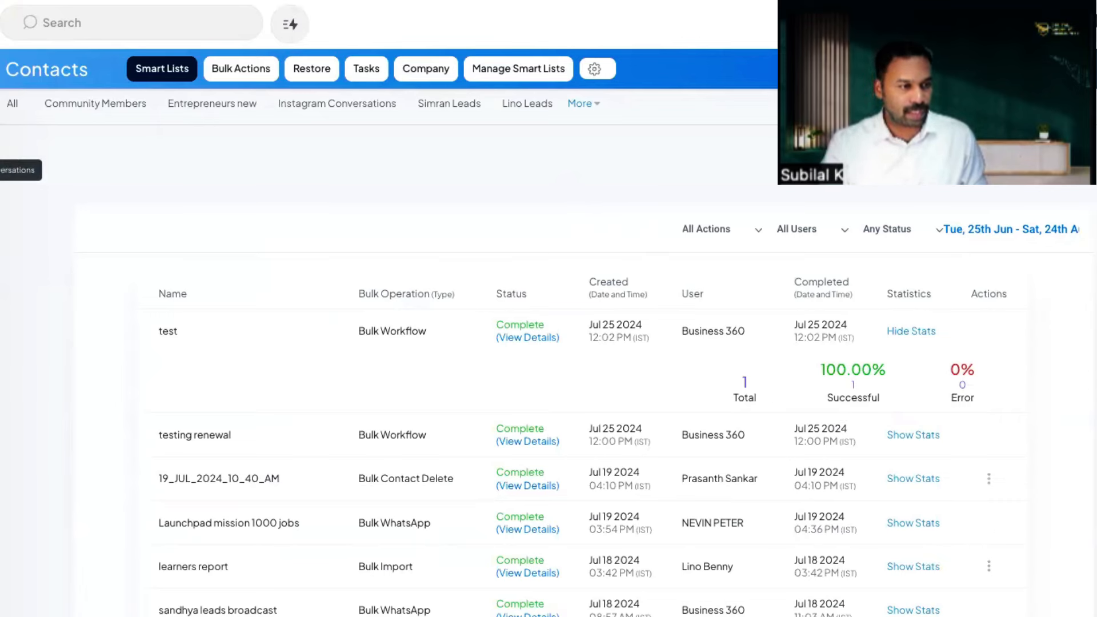
Step: Review the sent payment-due message in the test contact's recent conversation, then switch to WhatsApp
click(1, 170)
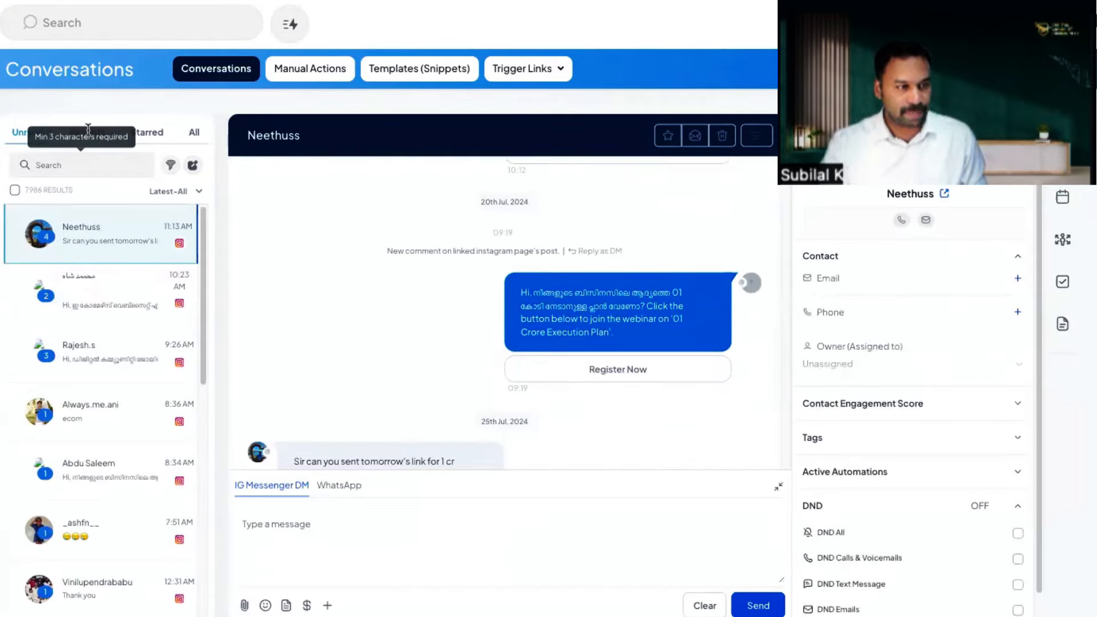
click(89, 131)
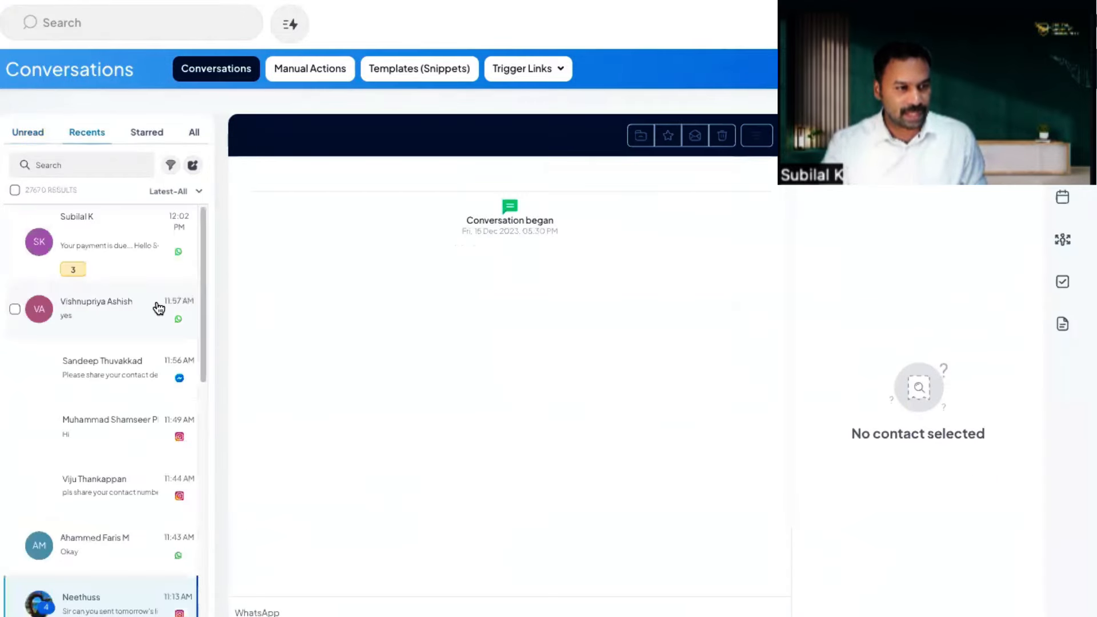
click(127, 245)
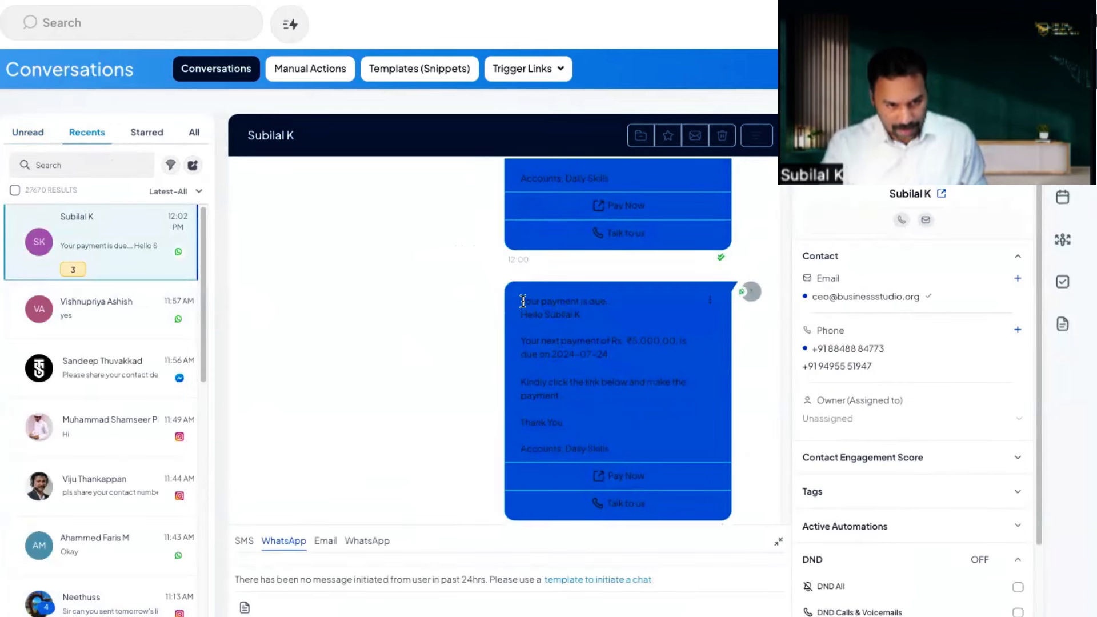
drag(522, 301, 633, 391)
click(688, 397)
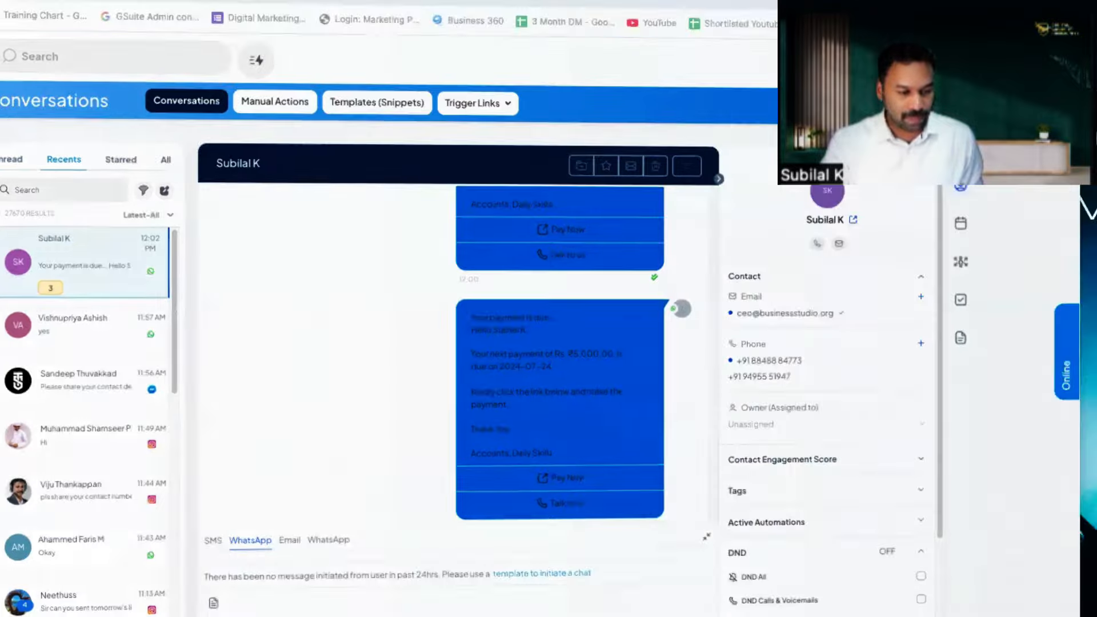
click(322, 611)
scroll(779, 393, down, 3)
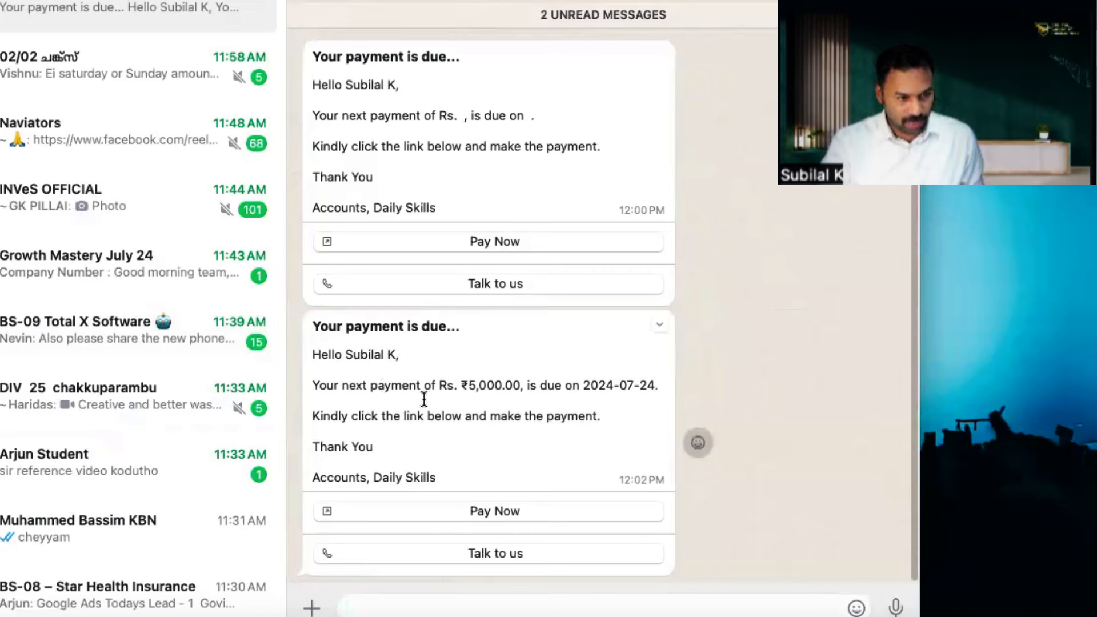
Step: Verify the reminder shows ₹5,000.00 due on 2024-07-24, then follow its Pay Now link
drag(457, 386, 650, 385)
click(528, 412)
click(617, 402)
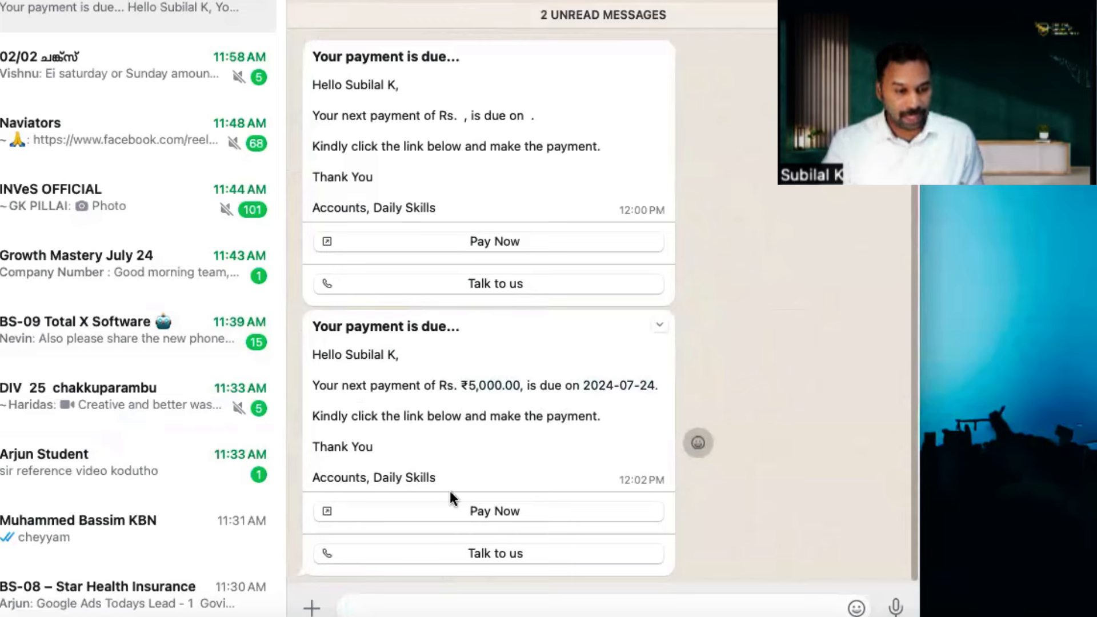
click(502, 510)
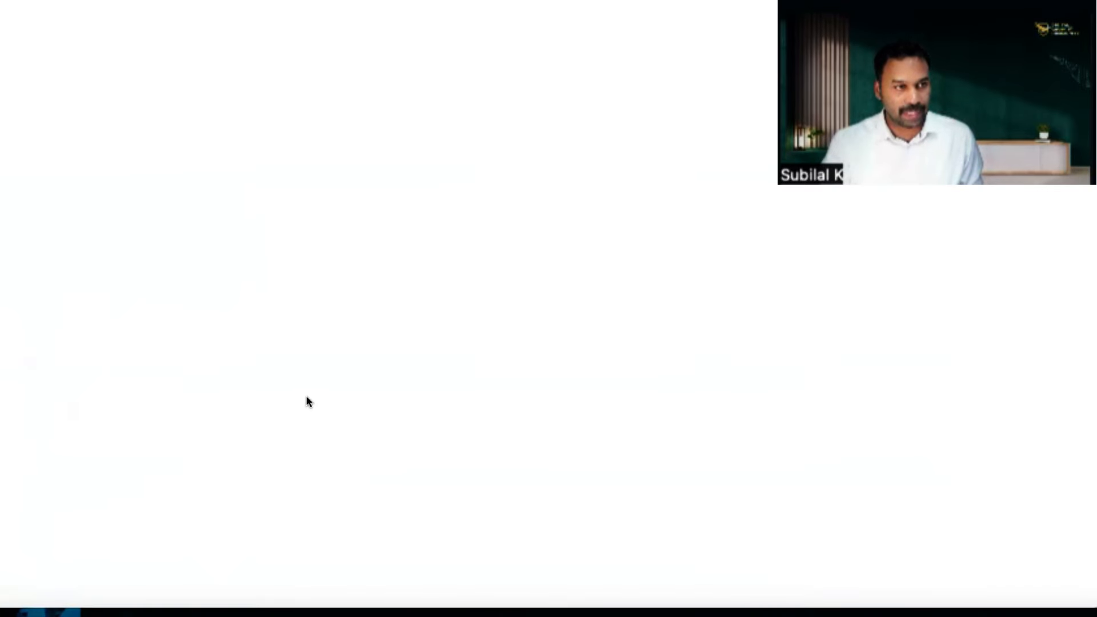